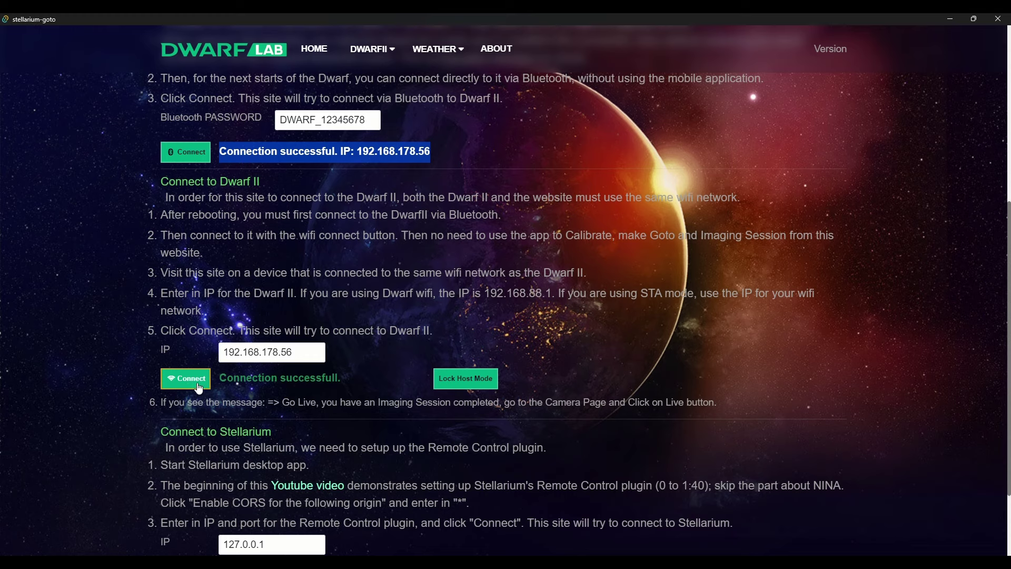
Lock the host mode of the connected Dwarf II.
{"action": "left_click", "coordinate": [466, 389]}
{"action": "scroll", "coordinate": [375, 413], "scroll_direction": "down", "scroll_amount": 2}
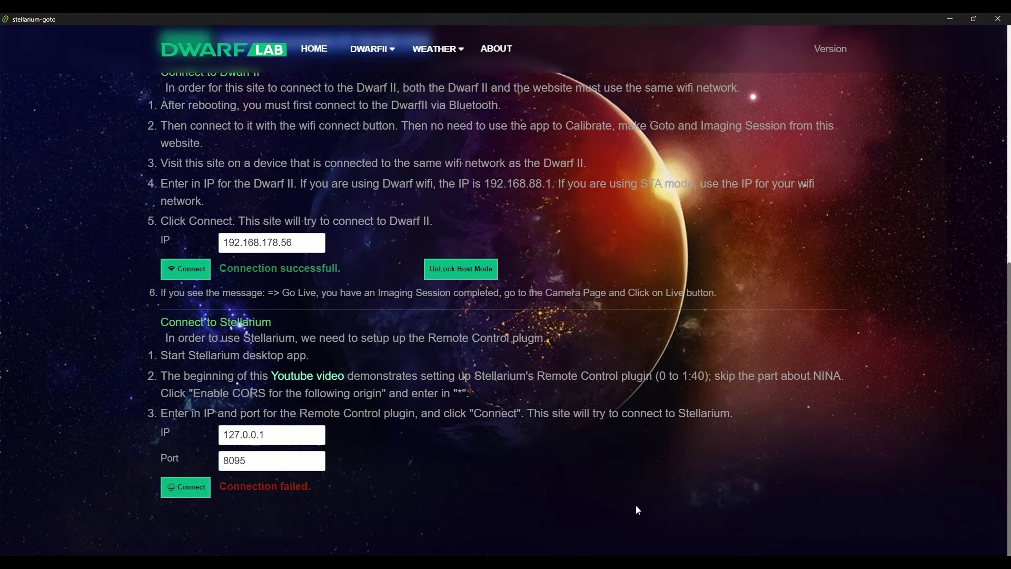
Switch to Stellarium and open the configuration of its Remote Control plugin.
{"action": "key", "text": "alt+Tab"}
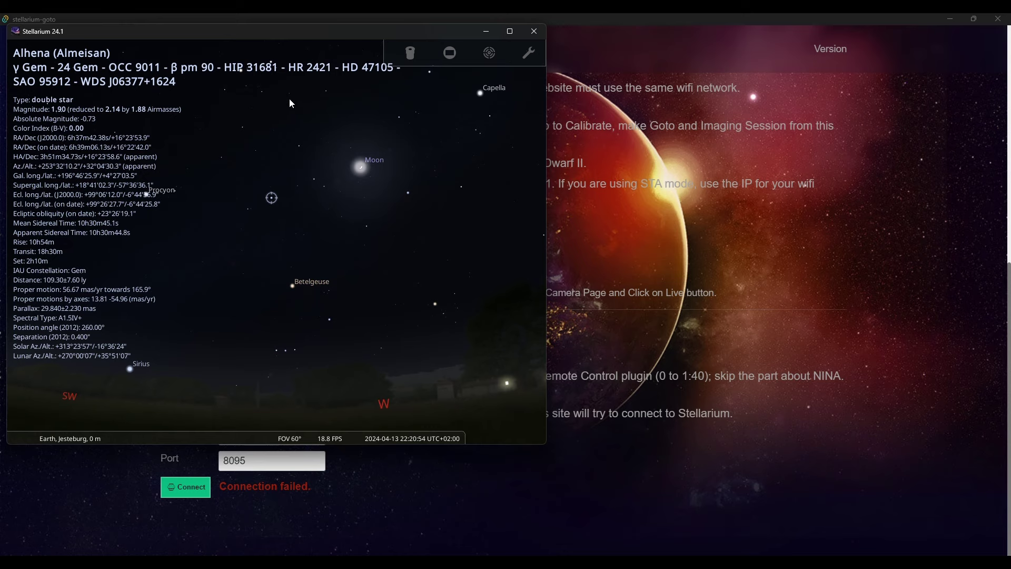
{"action": "left_click", "coordinate": [318, 104]}
{"action": "key", "text": "F2"}
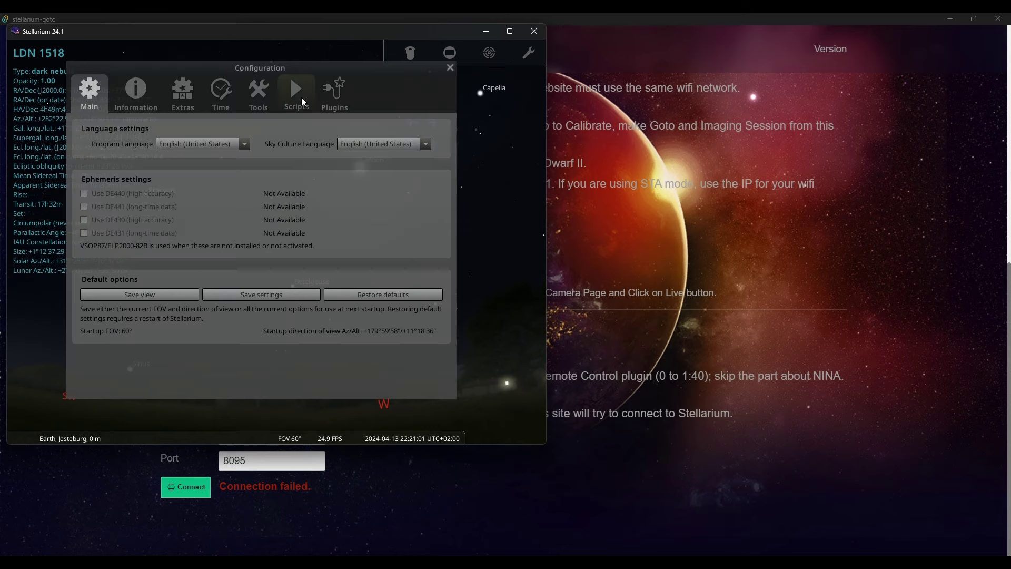
{"action": "left_click", "coordinate": [335, 93]}
{"action": "scroll", "coordinate": [111, 316], "scroll_direction": "down", "scroll_amount": 2}
{"action": "left_click", "coordinate": [108, 311]}
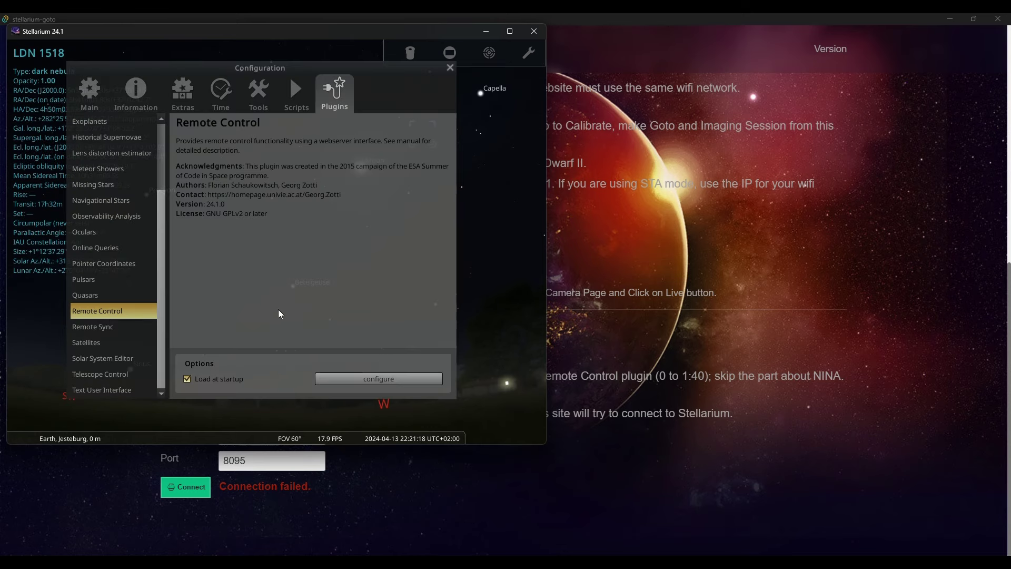
{"action": "left_click", "coordinate": [361, 381]}
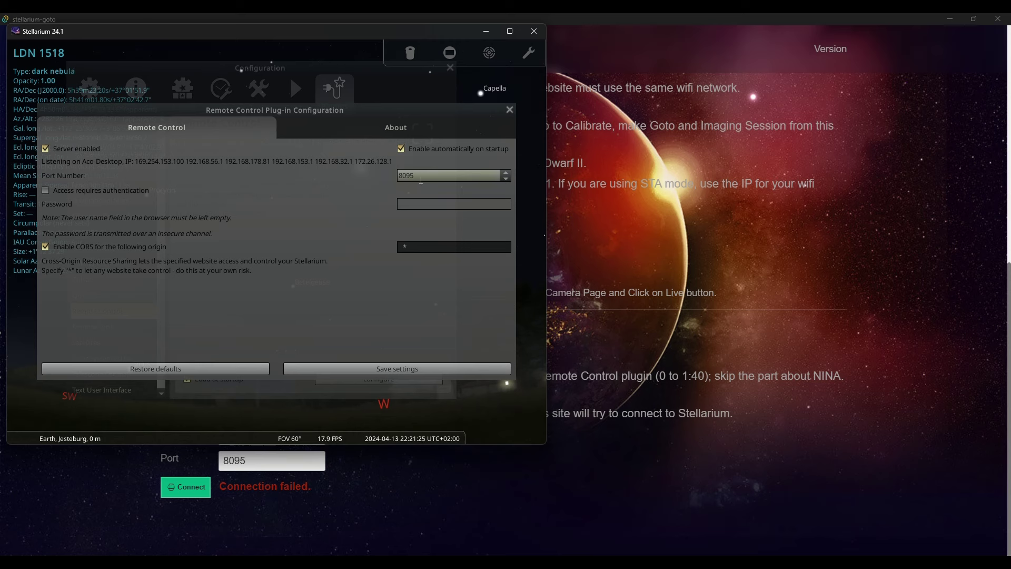
Save the Remote Control plugin settings and close both configuration dialogs.
{"action": "left_click", "coordinate": [399, 371]}
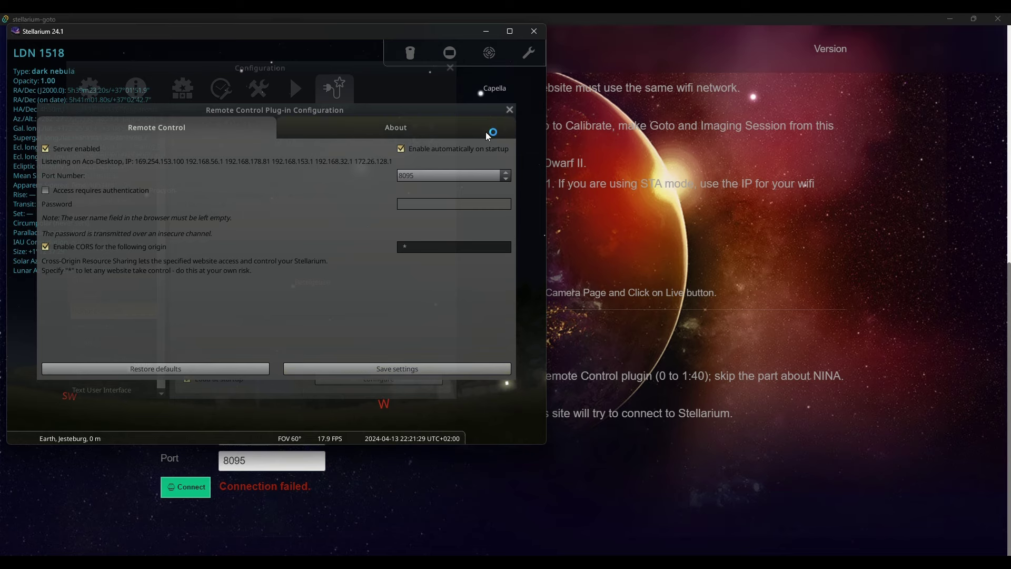
{"action": "left_click", "coordinate": [509, 111]}
{"action": "left_click", "coordinate": [451, 67]}
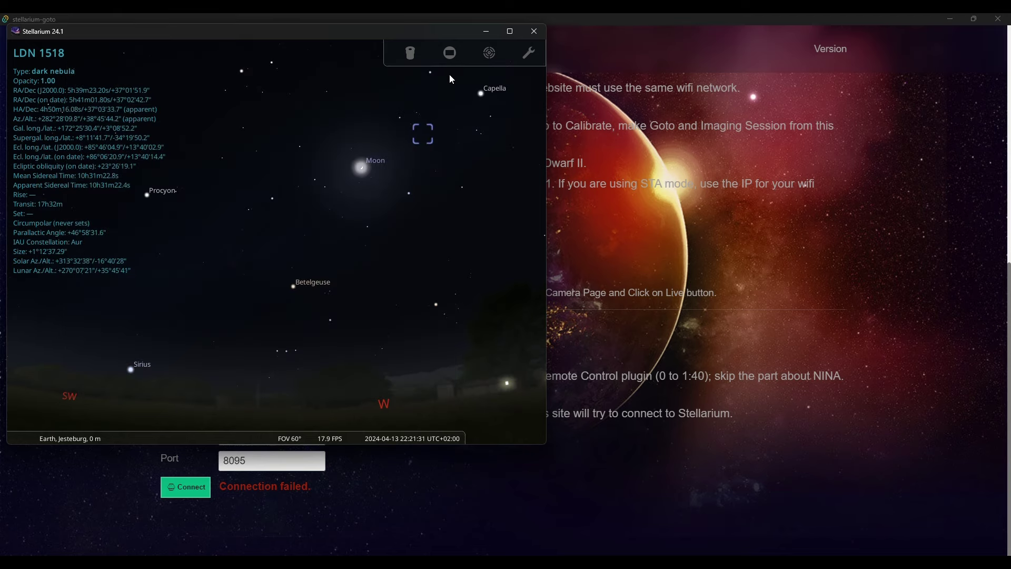
Switch back to stellarium-goto and connect it to Stellarium using the entered IP and port.
{"action": "left_click", "coordinate": [460, 480]}
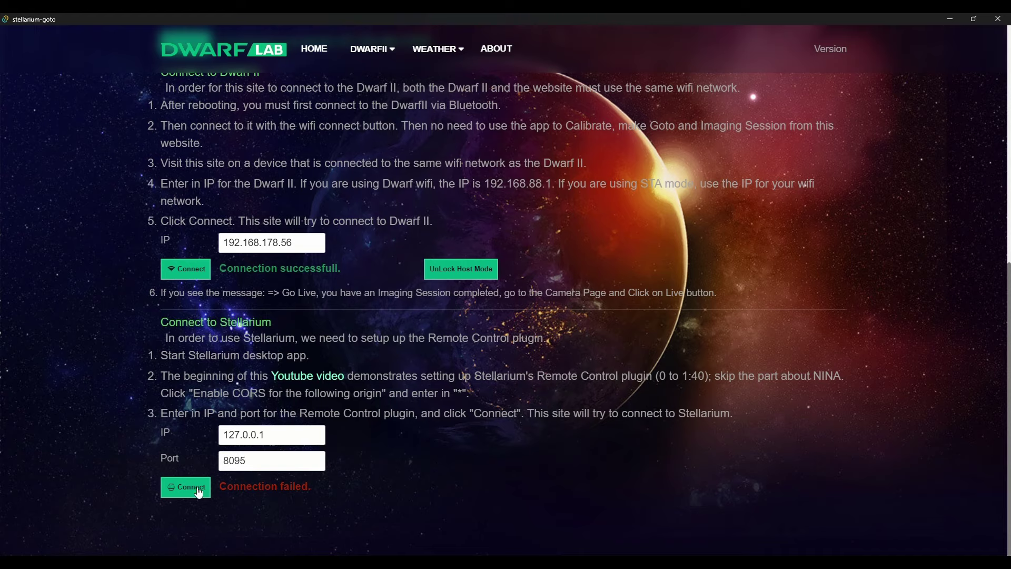
{"action": "left_click", "coordinate": [172, 492]}
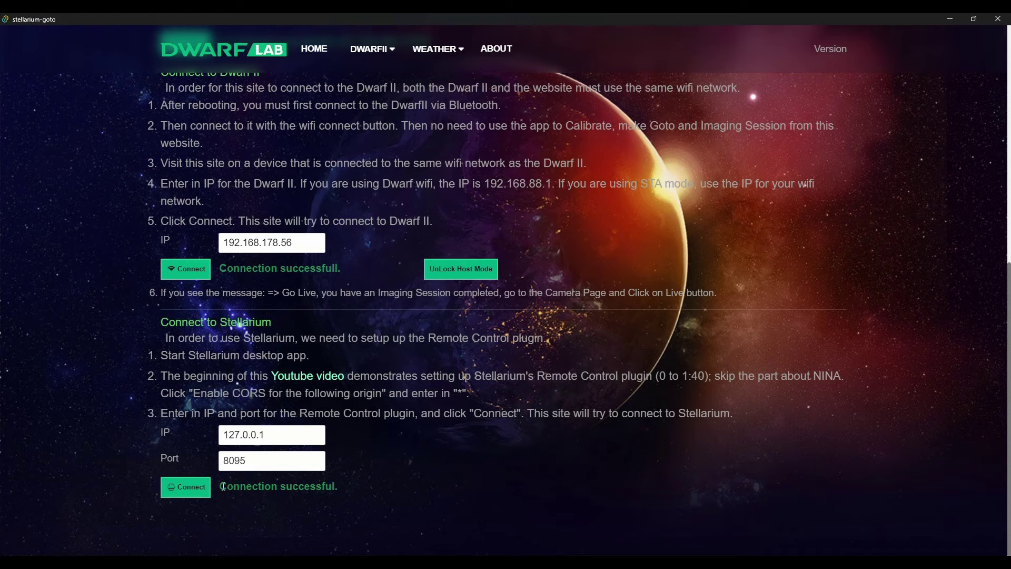
{"action": "left_click_drag", "start_coordinate": [224, 486], "coordinate": [345, 493]}
{"action": "scroll", "coordinate": [356, 472], "scroll_direction": "up", "scroll_amount": 5}
{"action": "scroll", "coordinate": [355, 472], "scroll_direction": "down", "scroll_amount": 1}
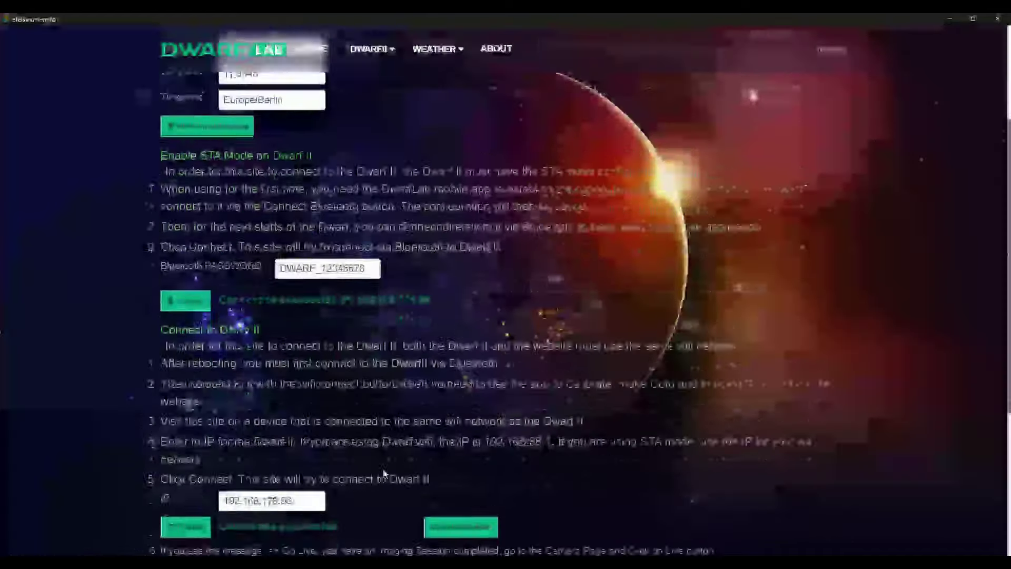
Switch to Stellarium, show the DWARF II sensor frame around LDN 1518, and minimize the Stellarium window.
{"action": "key", "text": "alt+Tab"}
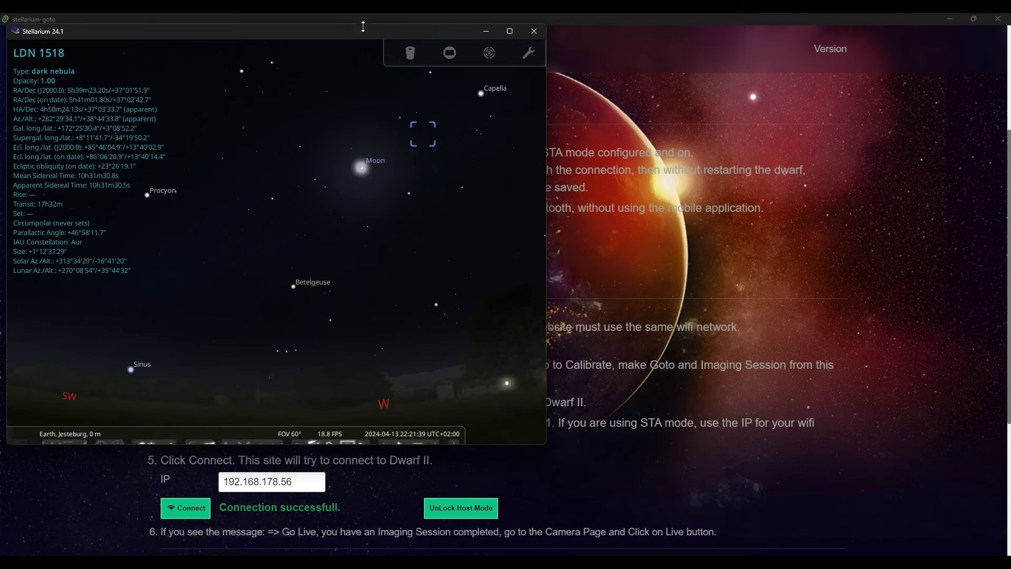
{"action": "left_click", "coordinate": [453, 56]}
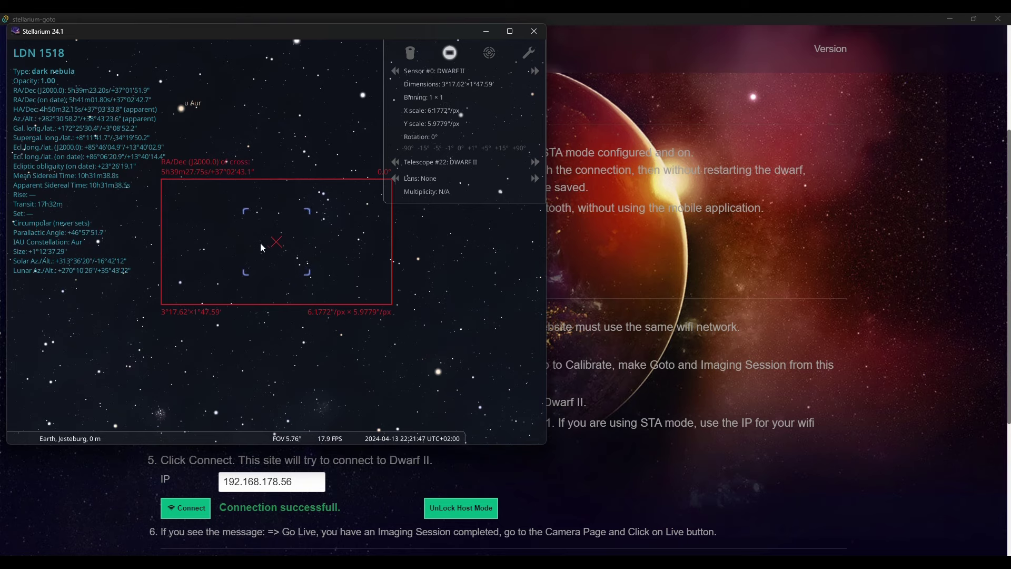
{"action": "scroll", "coordinate": [261, 257], "scroll_direction": "down", "scroll_amount": 2}
{"action": "scroll", "coordinate": [258, 255], "scroll_direction": "down", "scroll_amount": 3}
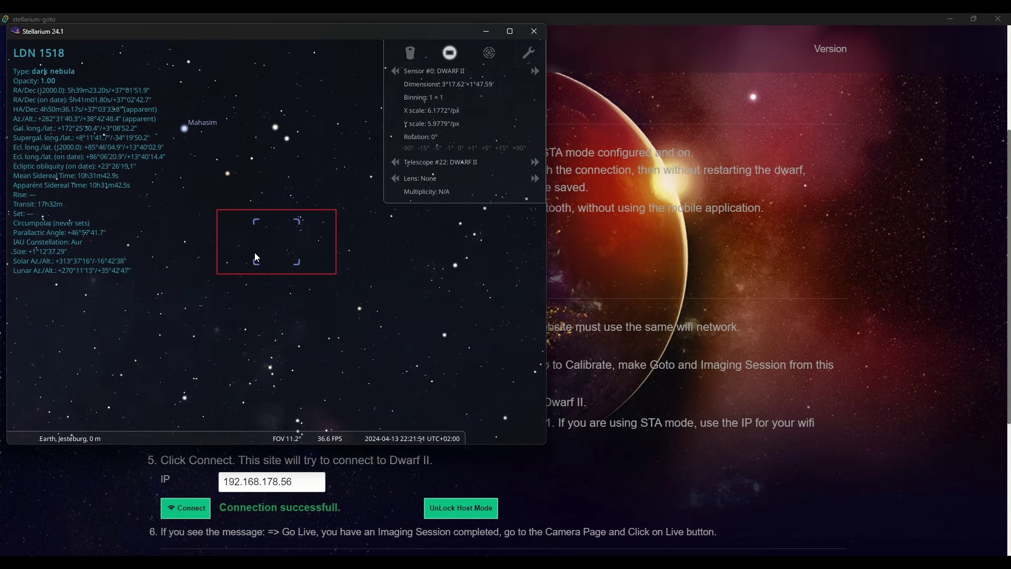
{"action": "left_click_drag", "start_coordinate": [394, 32], "coordinate": [394, 86]}
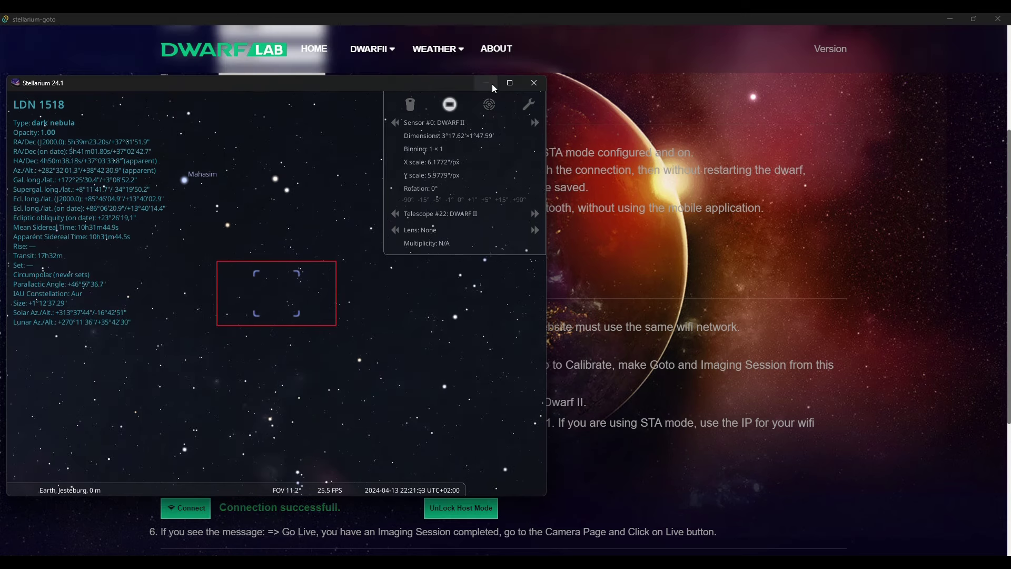
{"action": "left_click", "coordinate": [486, 84]}
Open the Dwarf II Objects page and run the telescope's calibration.
{"action": "left_click", "coordinate": [380, 56]}
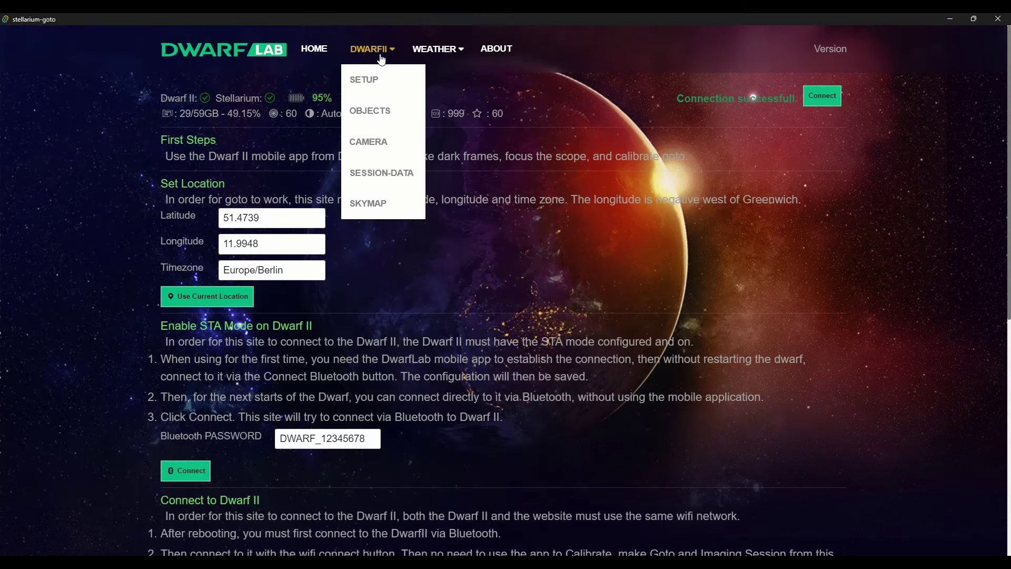
{"action": "left_click", "coordinate": [378, 113]}
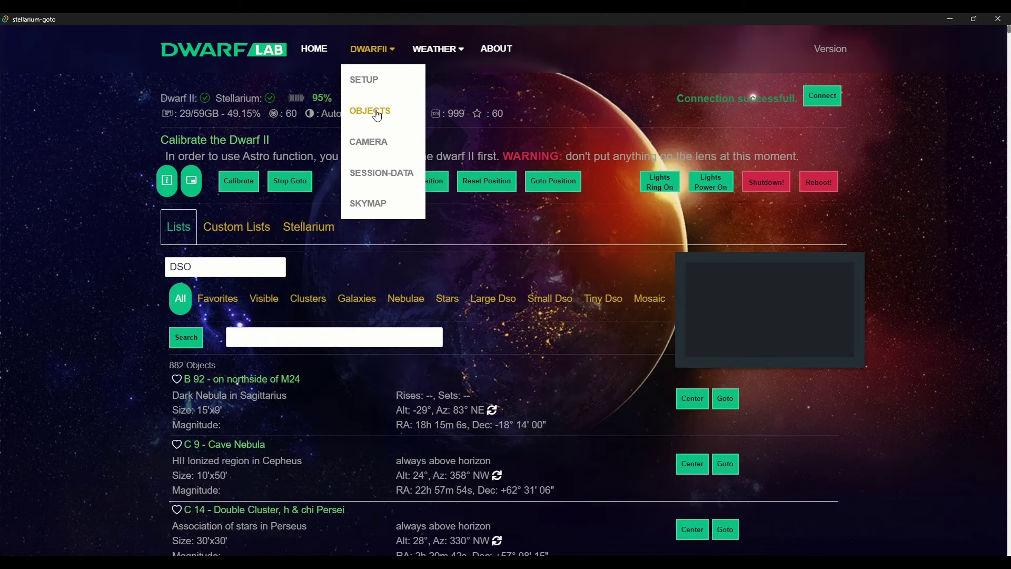
{"action": "left_click", "coordinate": [240, 182]}
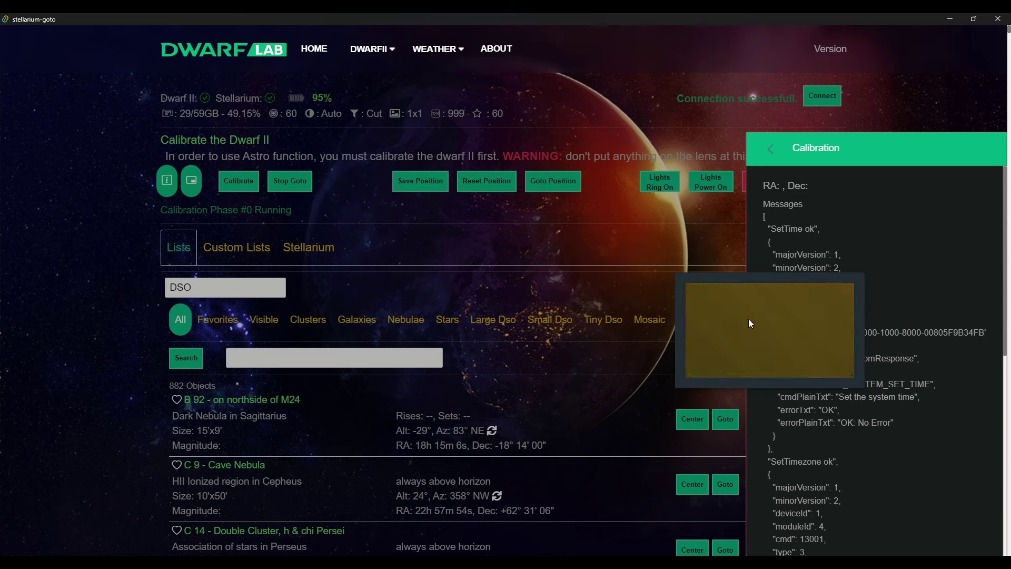
{"action": "left_click", "coordinate": [193, 189]}
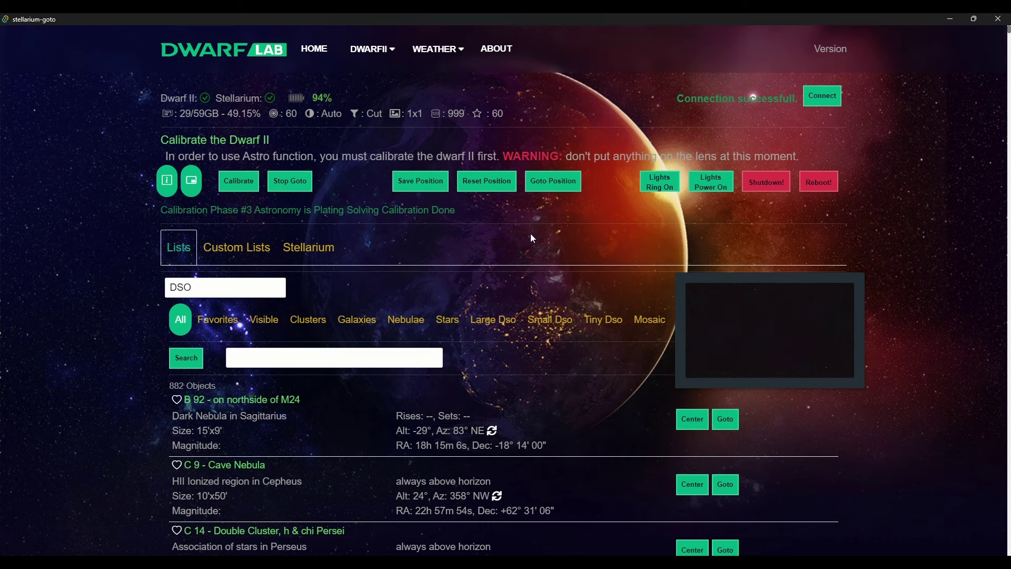
Toggle the Dwarf II's ring lights and power lights, dismissing the calibration message log each time.
{"action": "scroll", "coordinate": [421, 237], "scroll_direction": "down", "scroll_amount": 2}
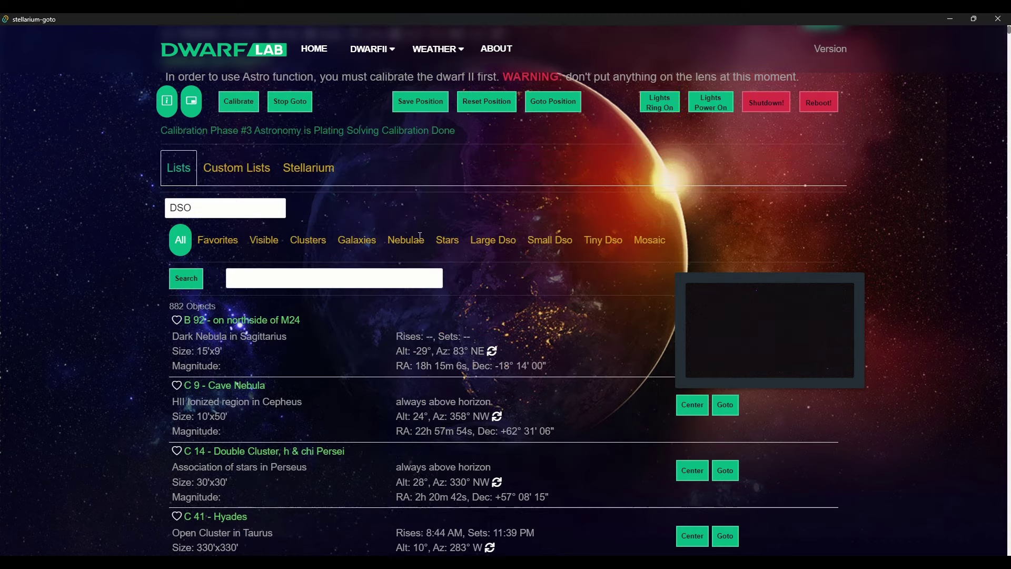
{"action": "left_click", "coordinate": [660, 102]}
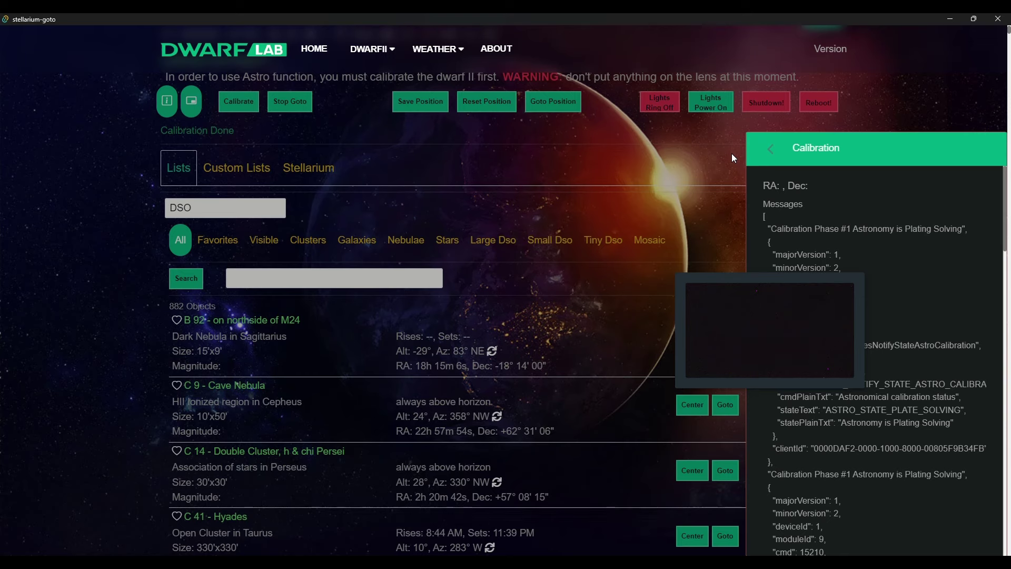
{"action": "scroll", "coordinate": [855, 253], "scroll_direction": "down", "scroll_amount": 10}
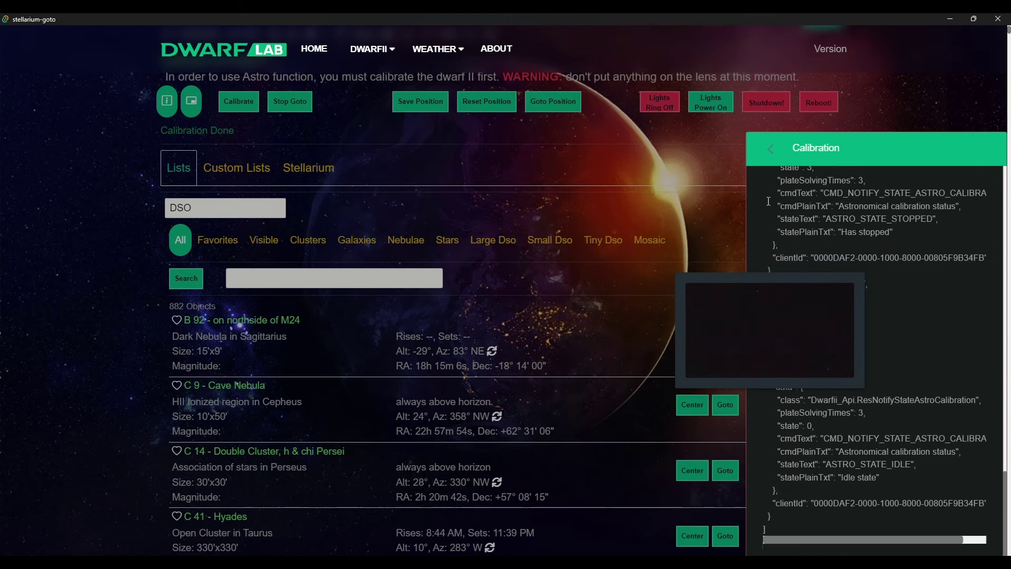
{"action": "left_click", "coordinate": [771, 149]}
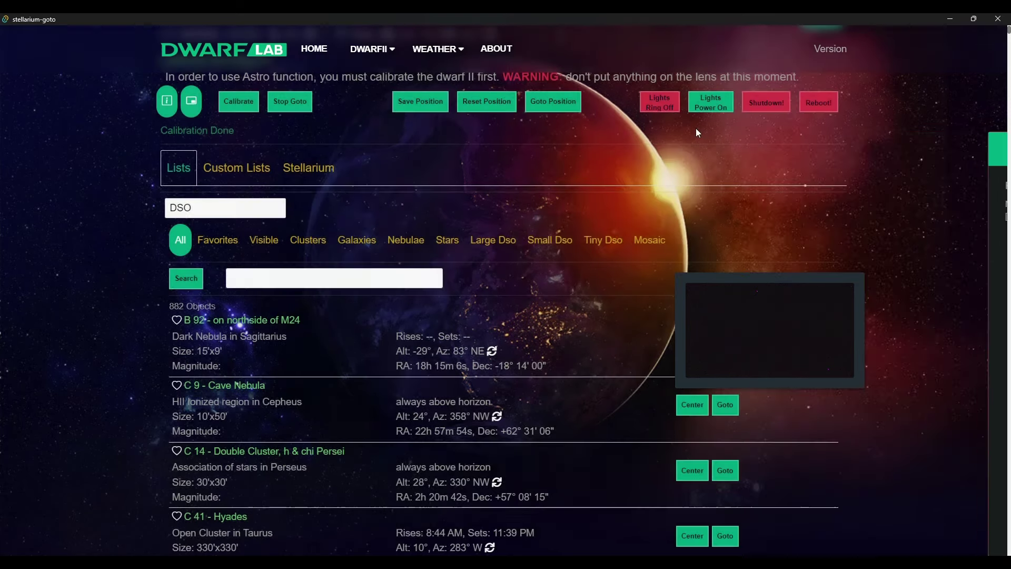
{"action": "left_click", "coordinate": [709, 102]}
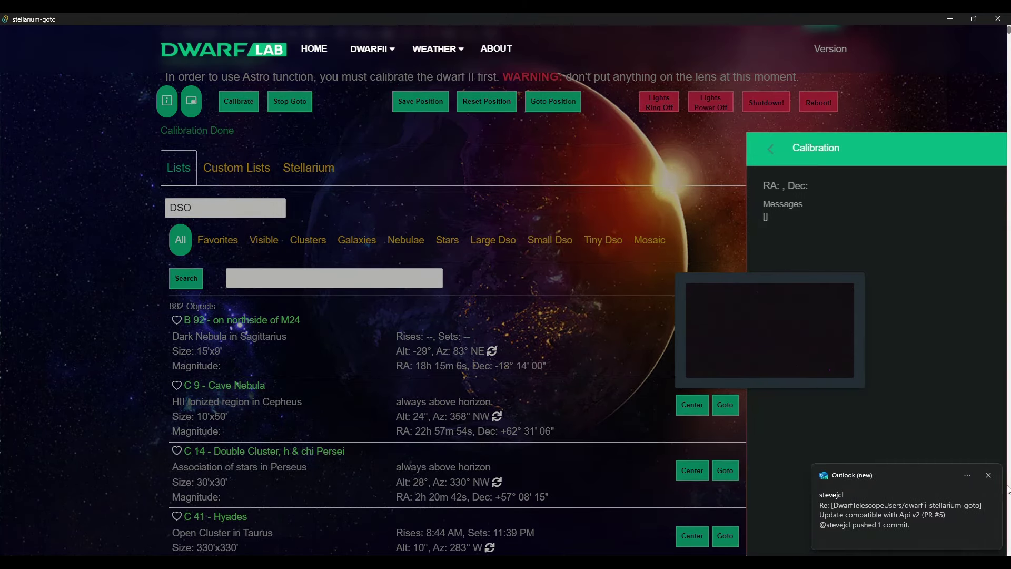
{"action": "left_click", "coordinate": [770, 151]}
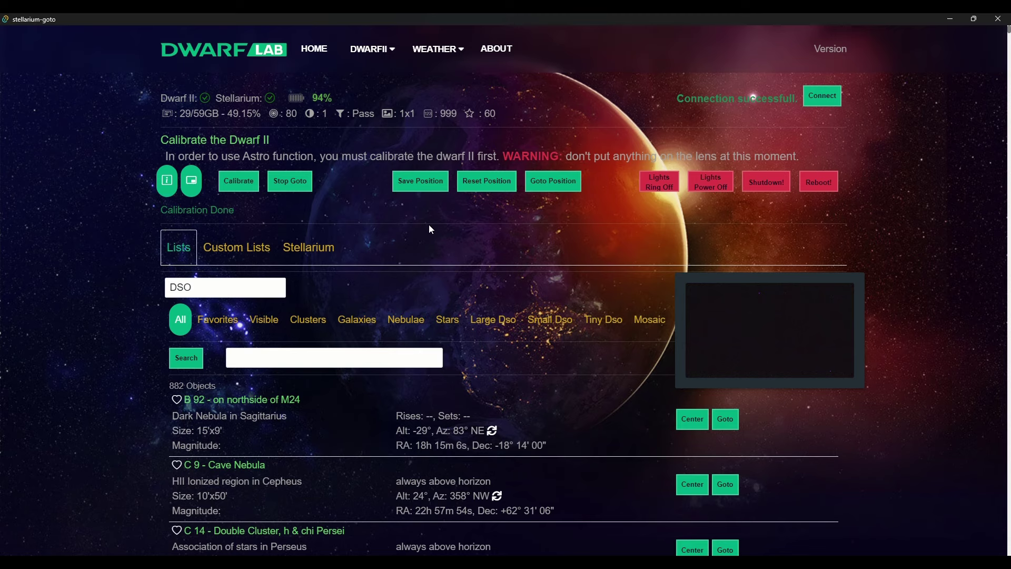
Look through the DSO object list and open the Stellarium section for picking objects.
{"action": "scroll", "coordinate": [431, 230], "scroll_direction": "down", "scroll_amount": 3}
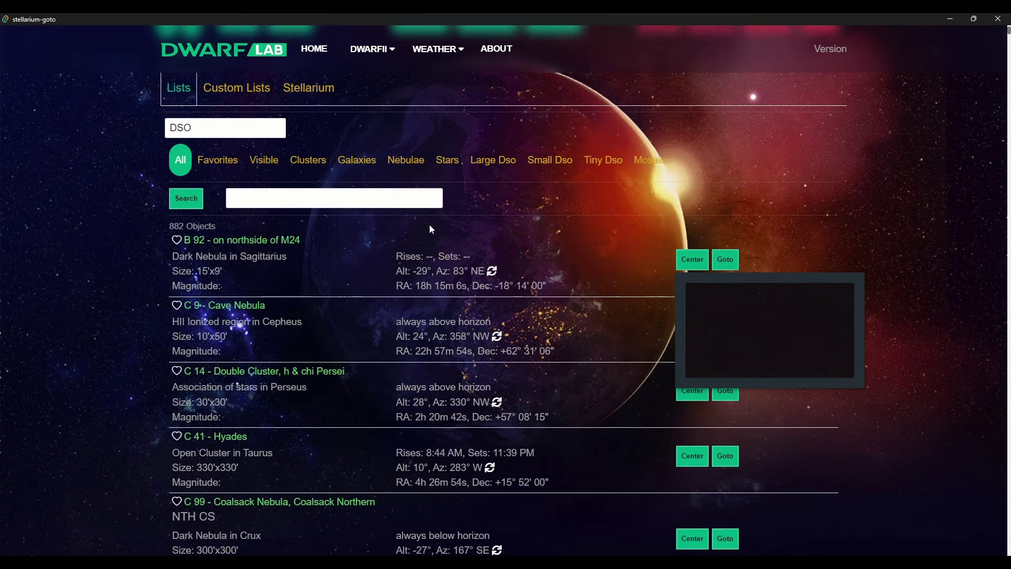
{"action": "scroll", "coordinate": [431, 229], "scroll_direction": "down", "scroll_amount": 5}
{"action": "scroll", "coordinate": [558, 195], "scroll_direction": "up", "scroll_amount": 4}
{"action": "scroll", "coordinate": [692, 164], "scroll_direction": "down", "scroll_amount": 1}
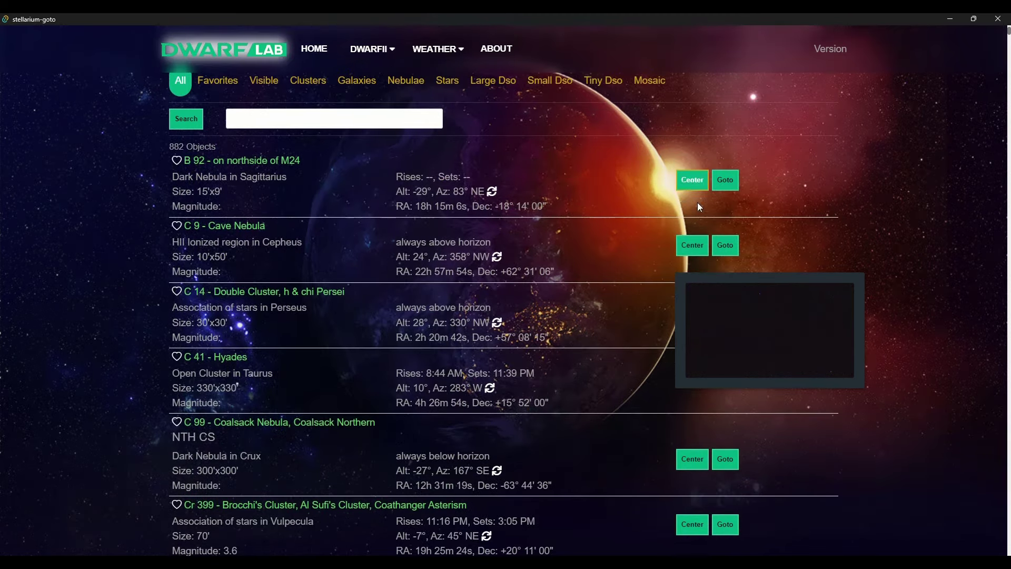
{"action": "scroll", "coordinate": [476, 239], "scroll_direction": "up", "scroll_amount": 5}
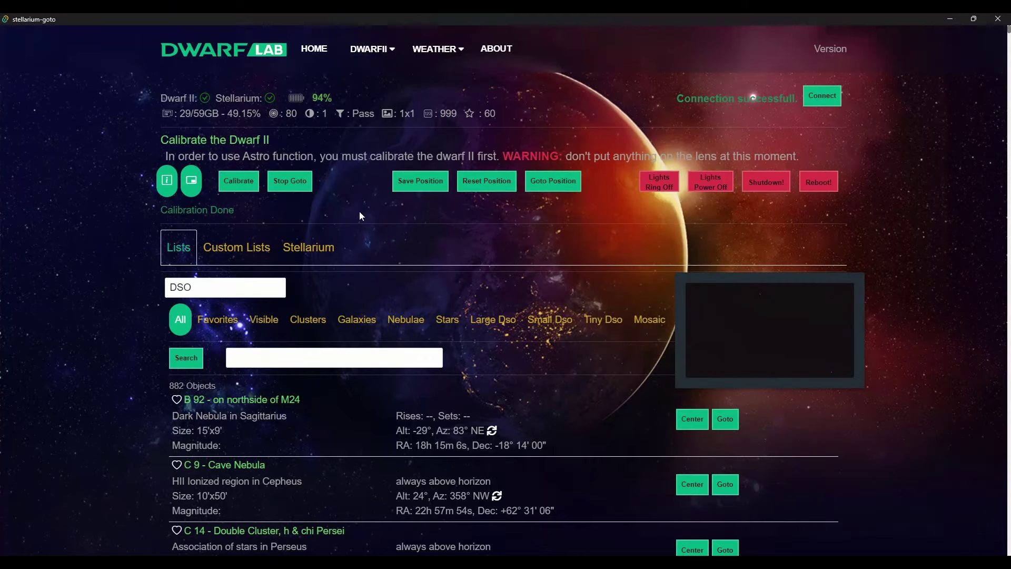
{"action": "left_click", "coordinate": [303, 251]}
{"action": "scroll", "coordinate": [381, 269], "scroll_direction": "down", "scroll_amount": 2}
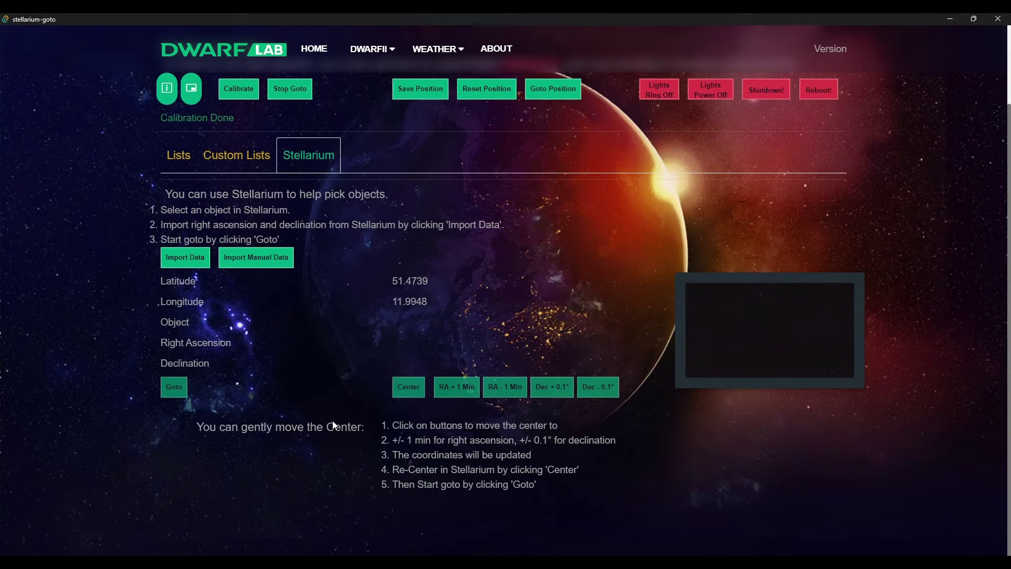
Switch to Stellarium, frame the reddish nebula inside the DWARF II sensor rectangle, and minimize the window.
{"action": "key", "text": "alt+Tab"}
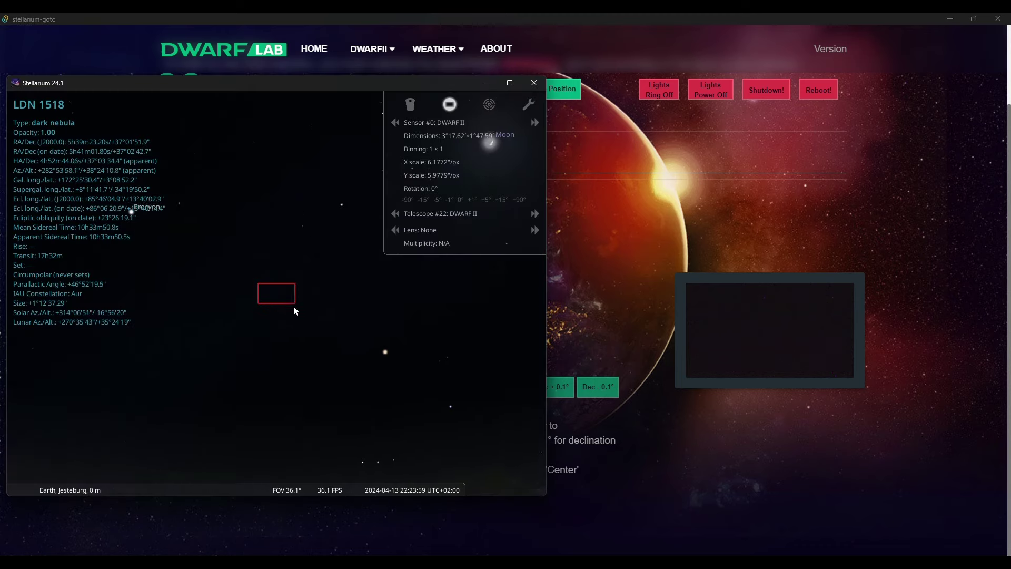
{"action": "scroll", "coordinate": [292, 306], "scroll_direction": "up", "scroll_amount": 5}
{"action": "left_click_drag", "start_coordinate": [305, 315], "coordinate": [287, 299]}
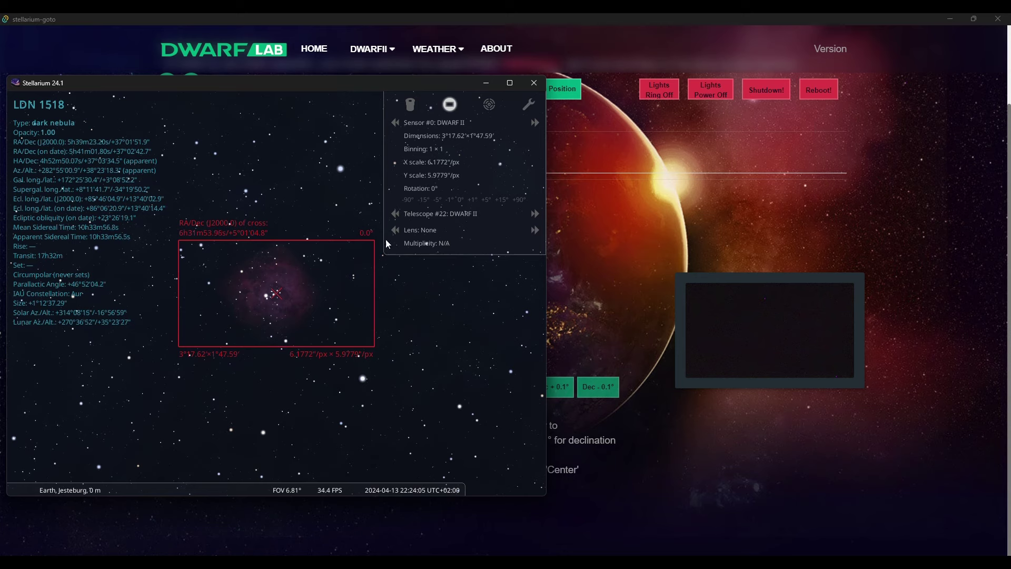
{"action": "left_click", "coordinate": [489, 87]}
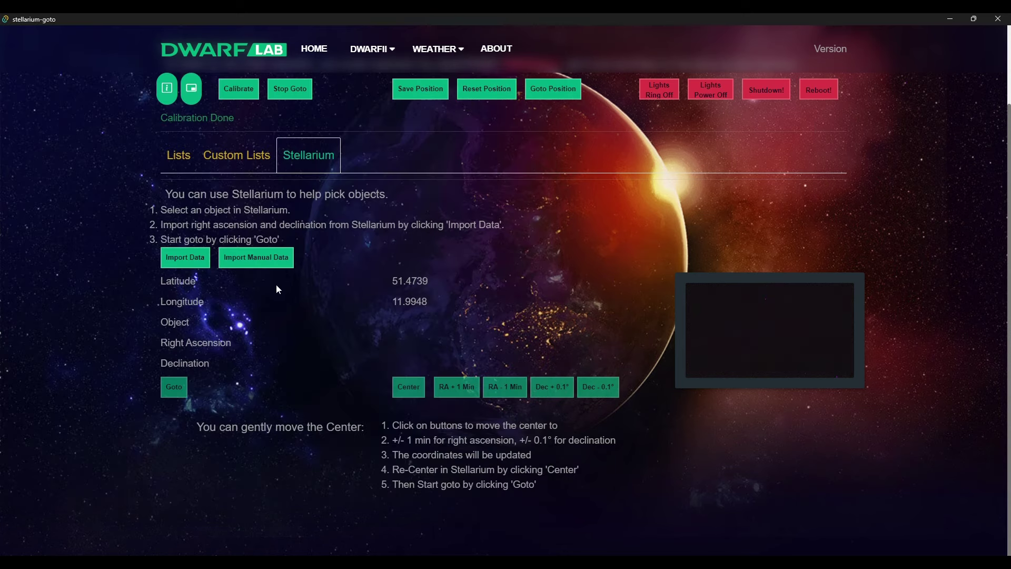
Import the selected object's data from Stellarium and start the Dwarf II's goto to LDN 1518.
{"action": "left_click", "coordinate": [194, 268]}
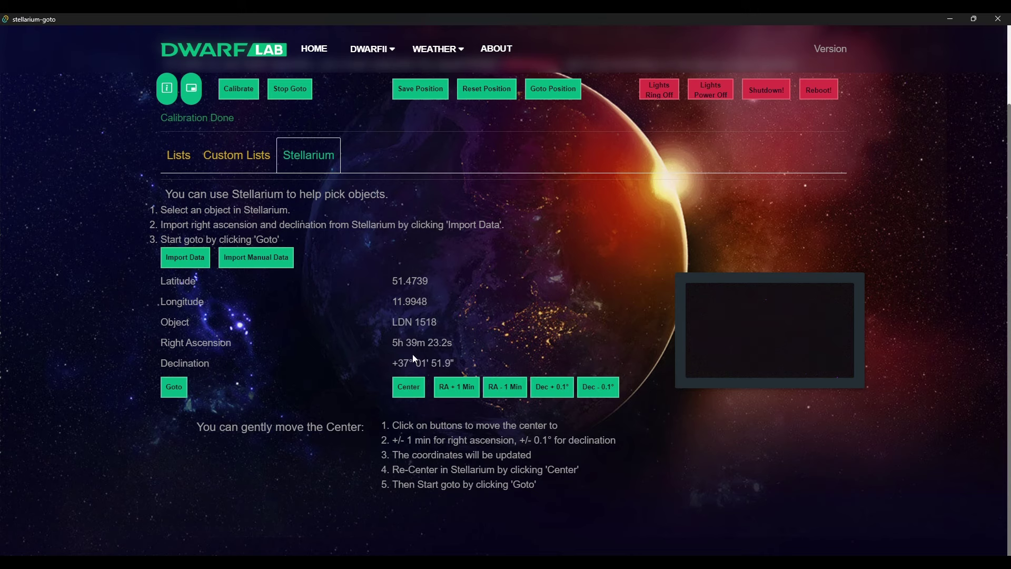
{"action": "left_click", "coordinate": [173, 389]}
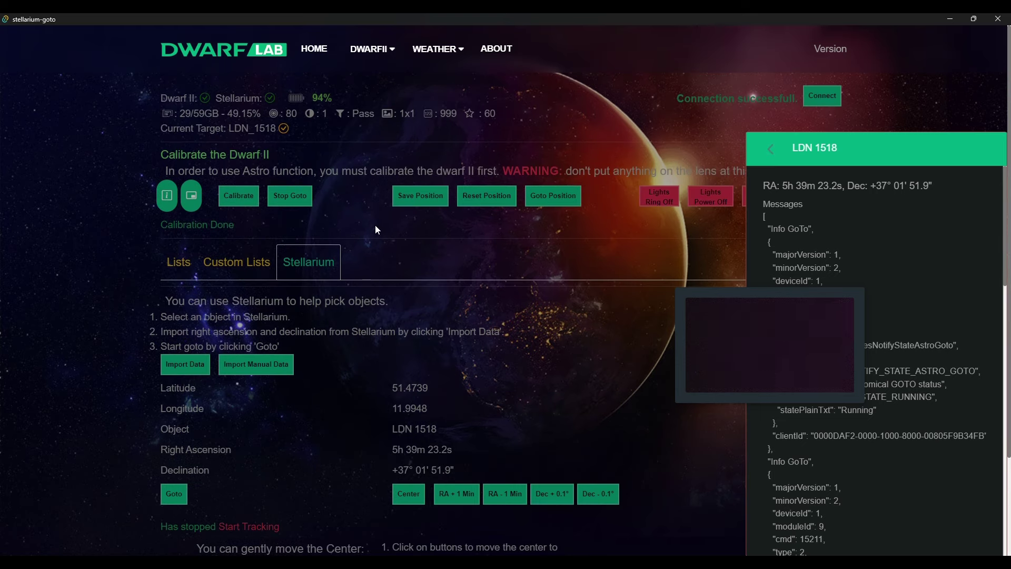
Open the Dwarf II Camera page to view the live image of the target.
{"action": "left_click", "coordinate": [369, 49]}
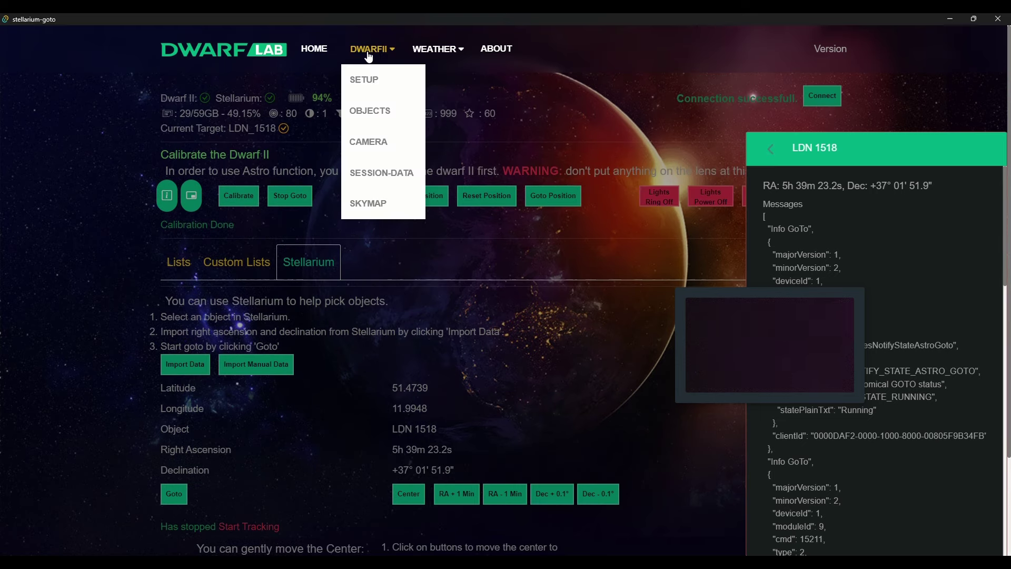
{"action": "left_click", "coordinate": [370, 142]}
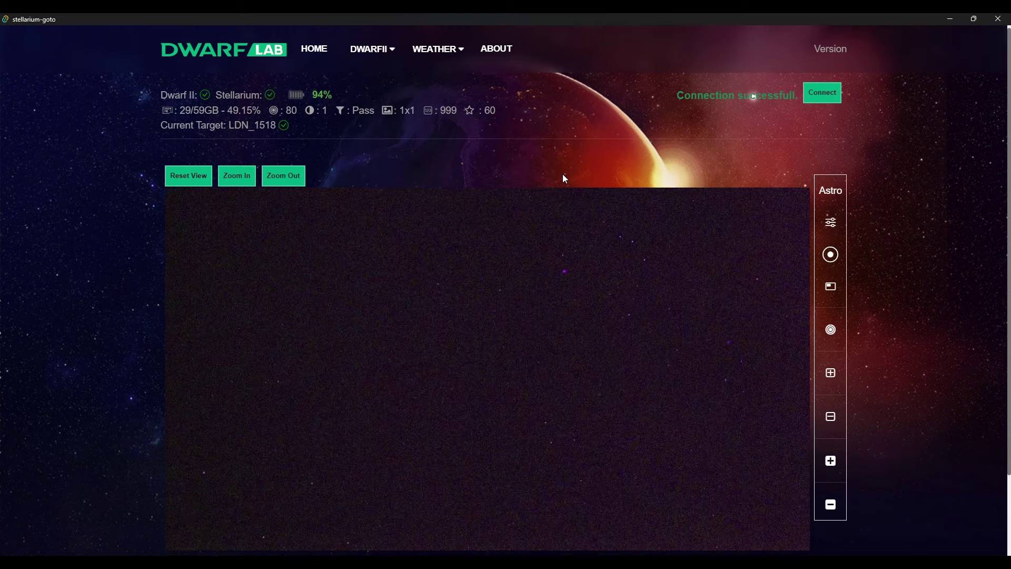
Steer the telescope sideways with the virtual joystick in Photo mode, and return the camera to Astro mode.
{"action": "scroll", "coordinate": [563, 176], "scroll_direction": "down", "scroll_amount": 2}
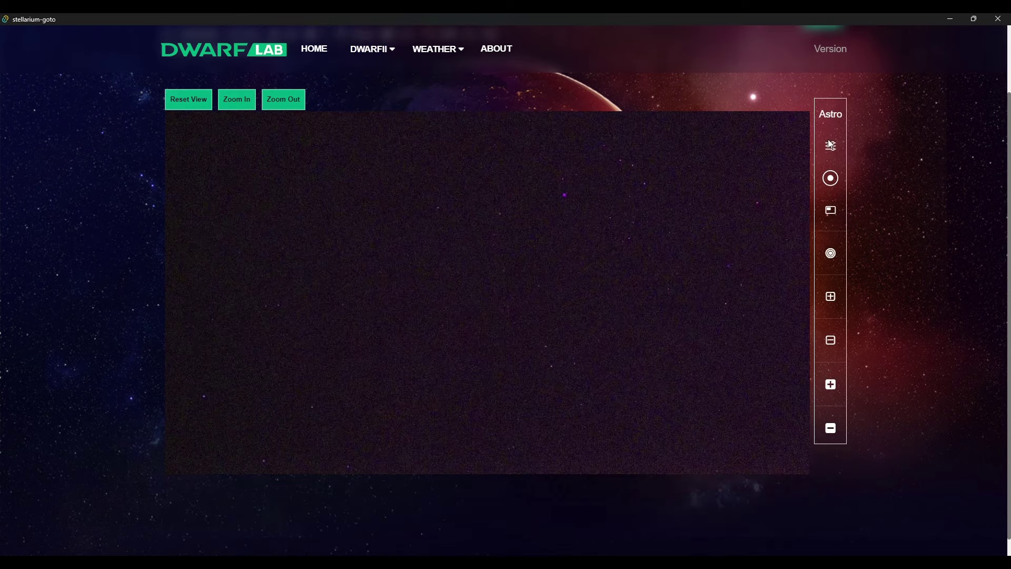
{"action": "left_click", "coordinate": [831, 114]}
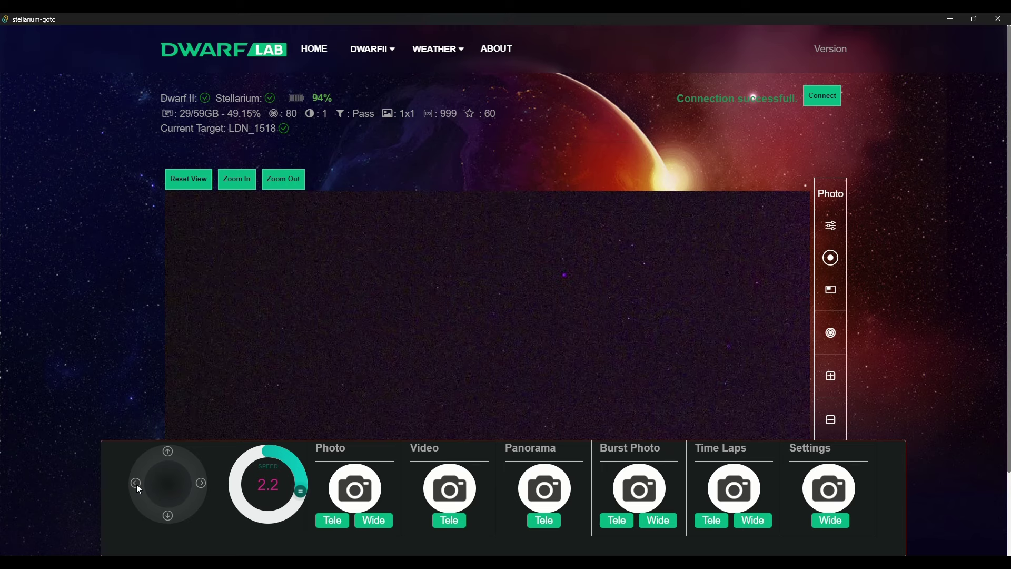
{"action": "left_click_drag", "start_coordinate": [138, 489], "coordinate": [164, 482]}
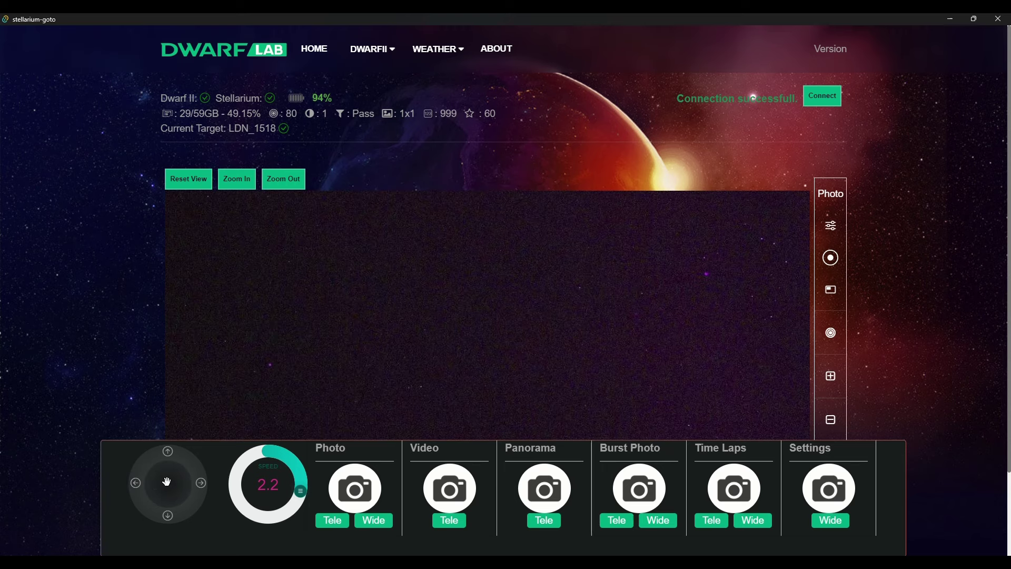
{"action": "left_click", "coordinate": [830, 199]}
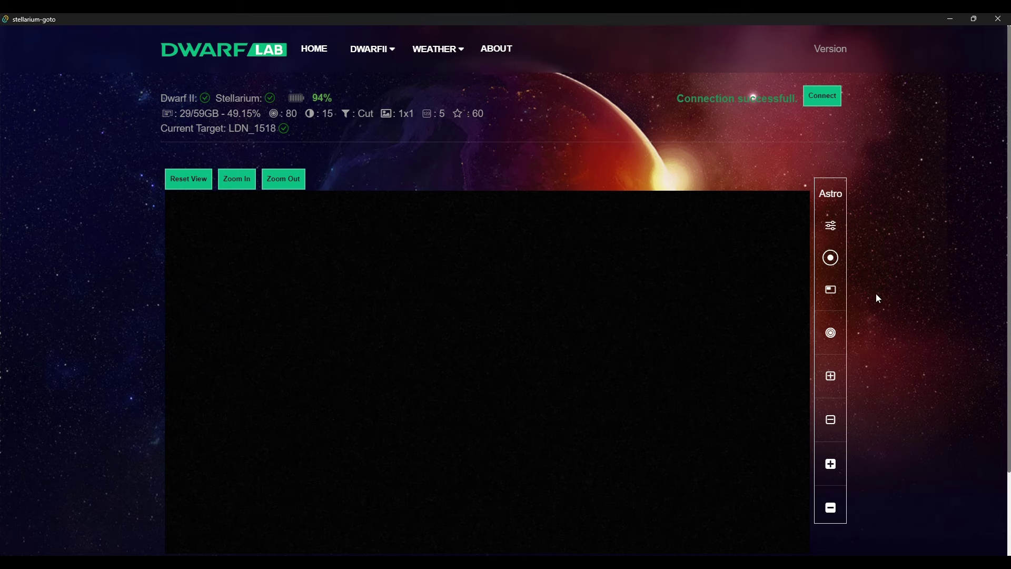
{"action": "scroll", "coordinate": [876, 295], "scroll_direction": "down", "scroll_amount": 2}
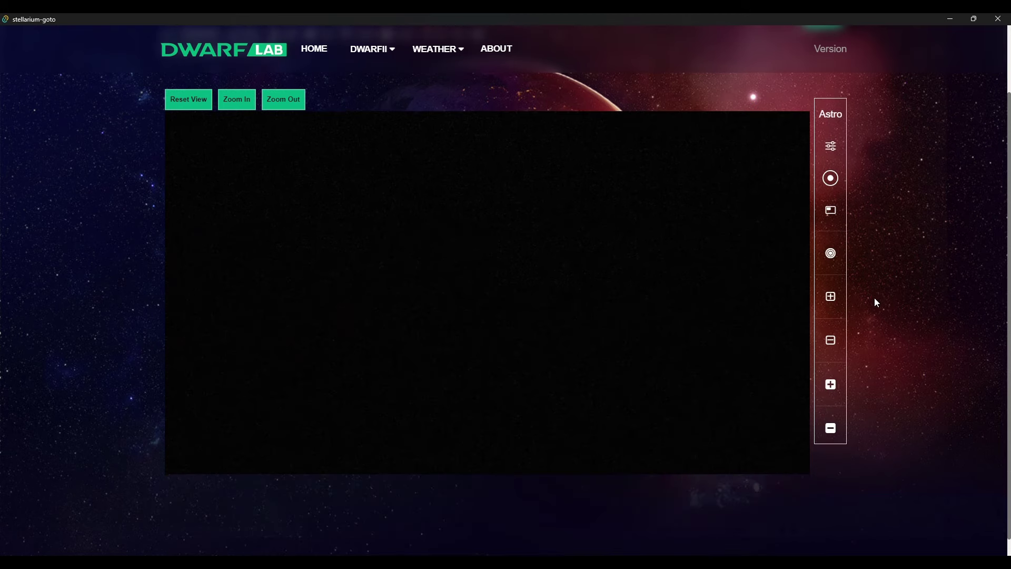
{"action": "scroll", "coordinate": [875, 298], "scroll_direction": "up", "scroll_amount": 2}
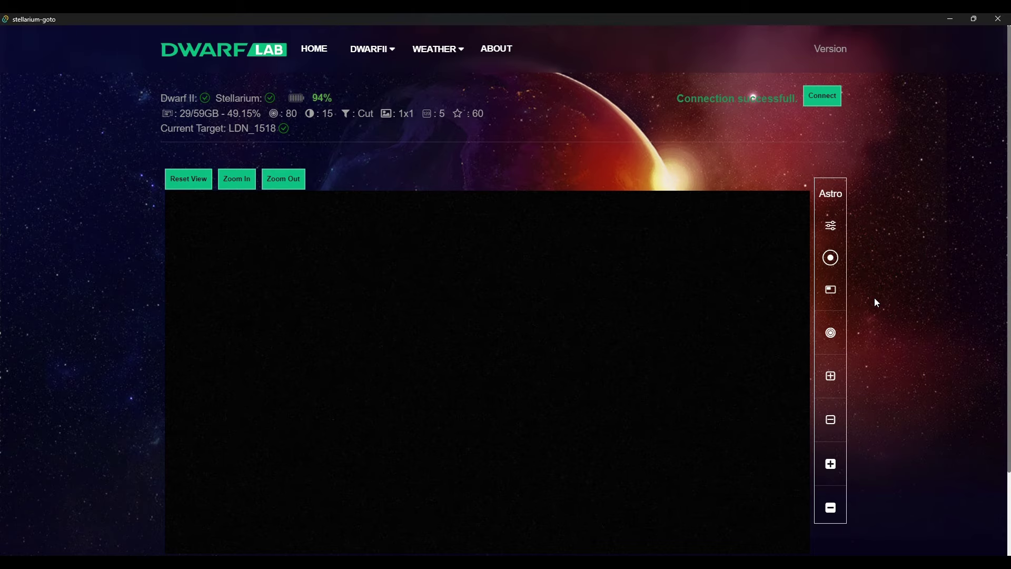
{"action": "scroll", "coordinate": [877, 303], "scroll_direction": "down", "scroll_amount": 2}
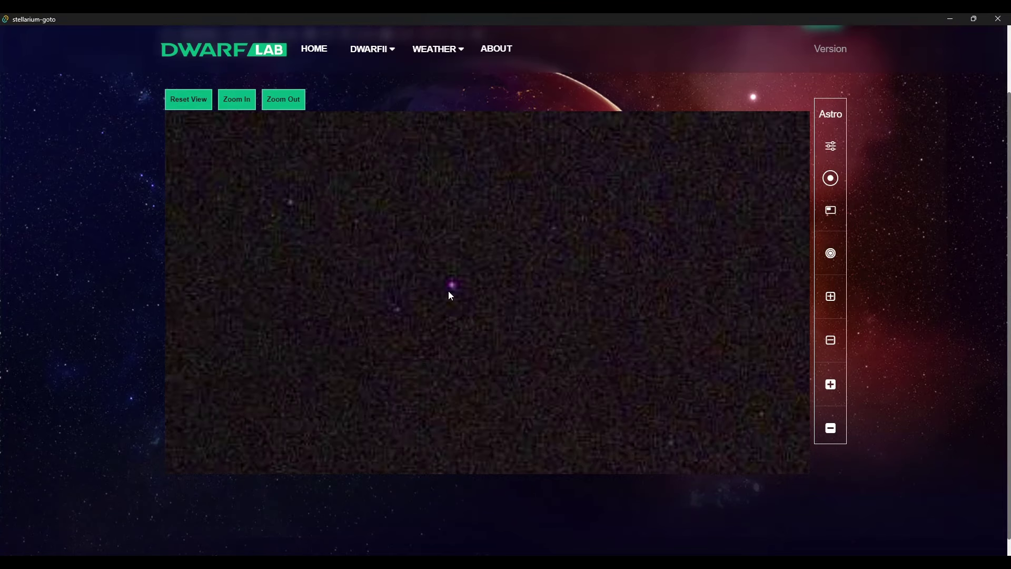
Set the exposure to 10 in the camera settings, close them, and start the Astro capture of LDN 1518.
{"action": "scroll", "coordinate": [751, 256], "scroll_direction": "up", "scroll_amount": 1}
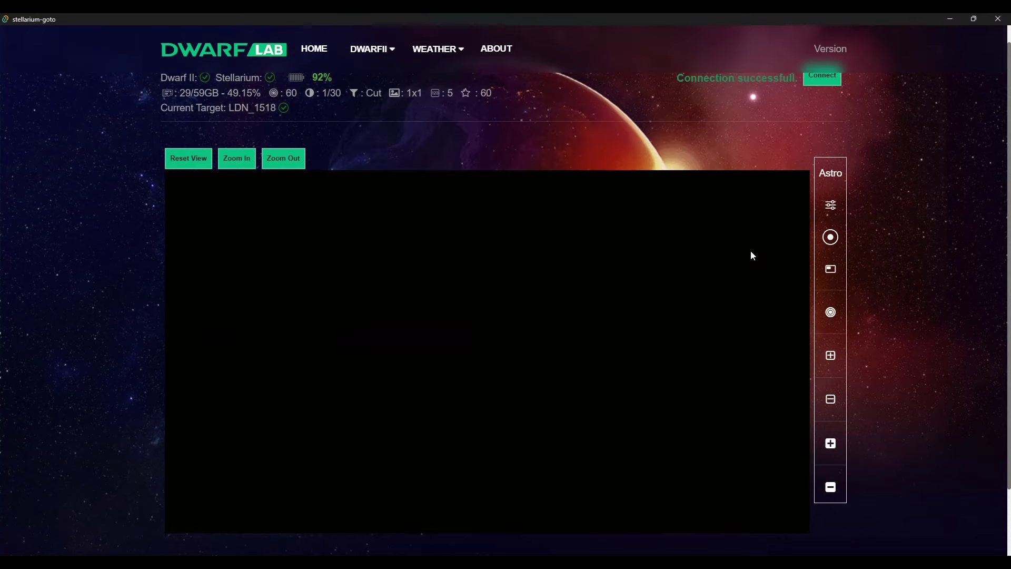
{"action": "left_click", "coordinate": [831, 204]}
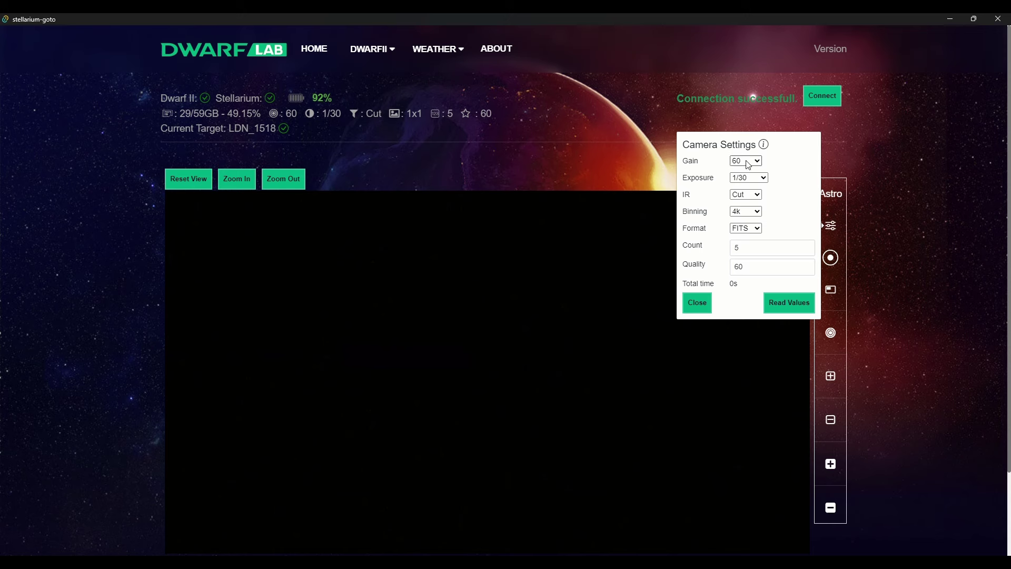
{"action": "left_click", "coordinate": [764, 178]}
{"action": "scroll", "coordinate": [748, 279], "scroll_direction": "down", "scroll_amount": 5}
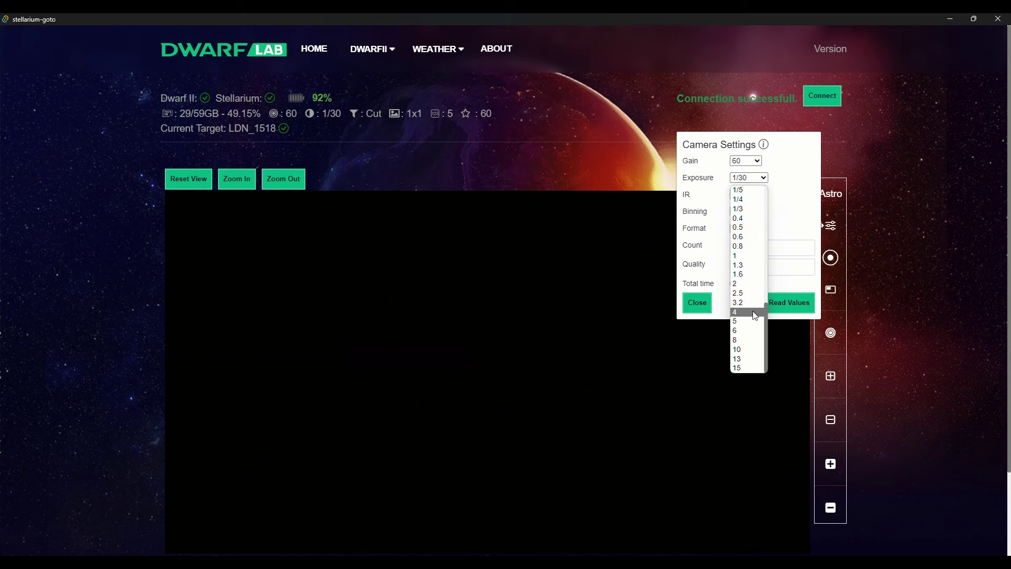
{"action": "left_click", "coordinate": [760, 350]}
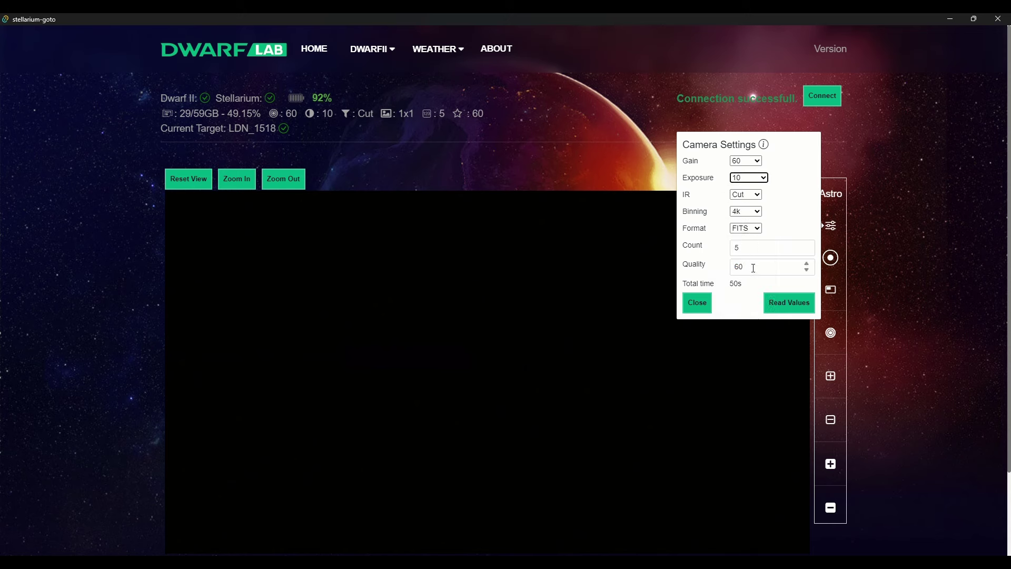
{"action": "left_click", "coordinate": [785, 311]}
{"action": "left_click", "coordinate": [704, 308]}
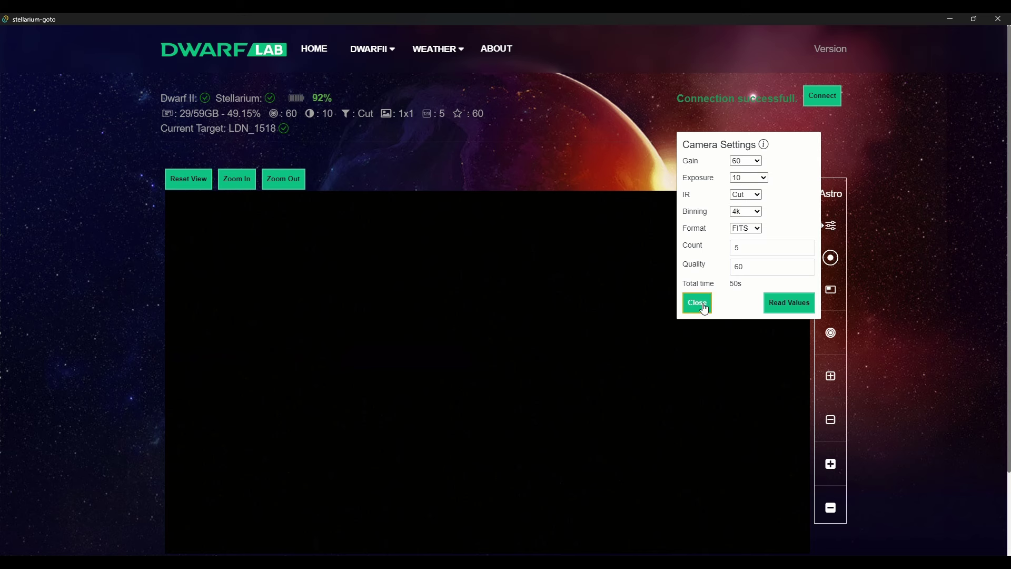
{"action": "left_click", "coordinate": [704, 308]}
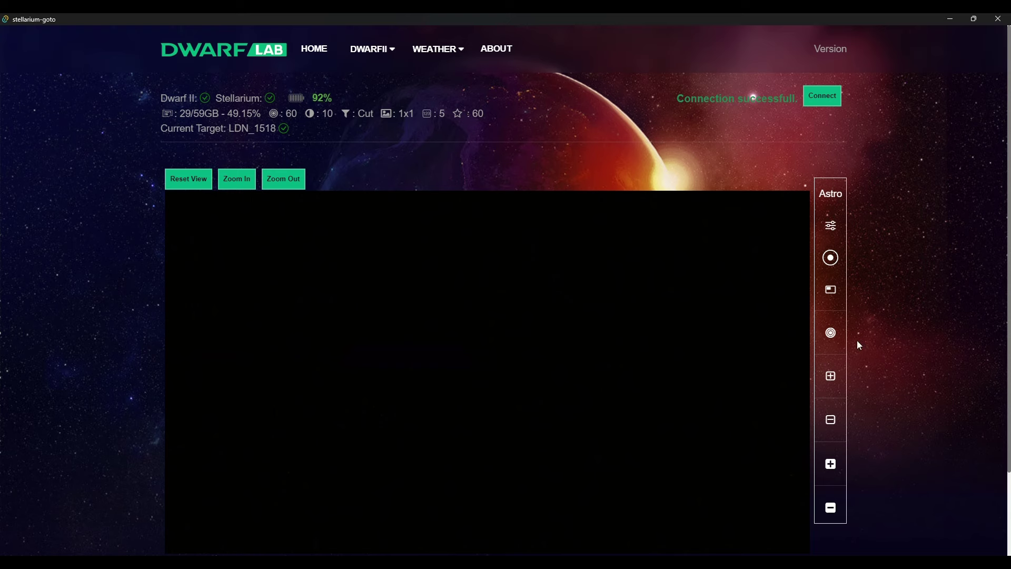
{"action": "scroll", "coordinate": [858, 341], "scroll_direction": "down", "scroll_amount": 2}
{"action": "left_click", "coordinate": [830, 258]}
Open the moon phase calendar and show Mai 2024 to check the new moon days.
{"action": "mouse_move", "coordinate": [438, 48]}
{"action": "left_click", "coordinate": [442, 142]}
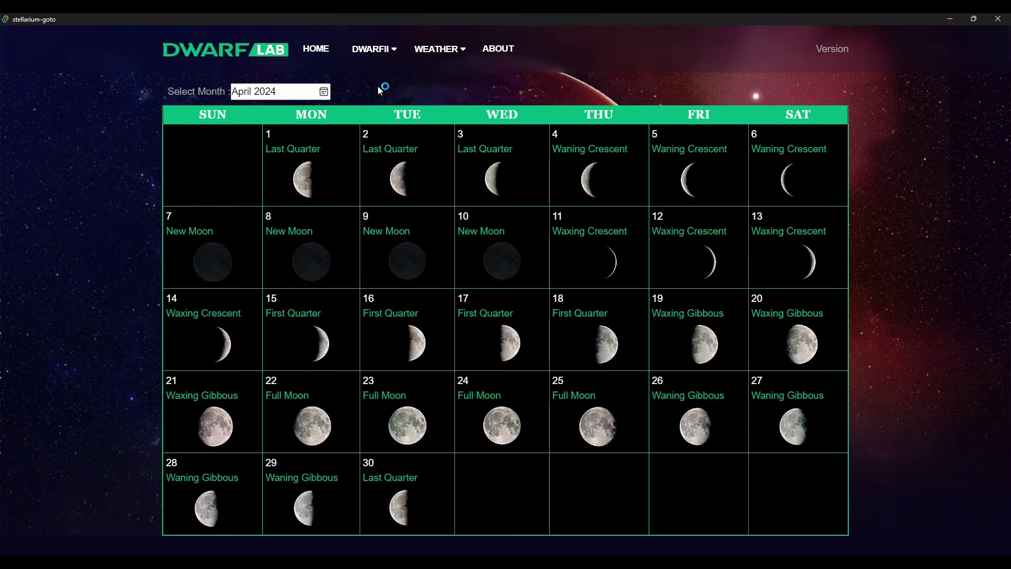
{"action": "left_click", "coordinate": [325, 92]}
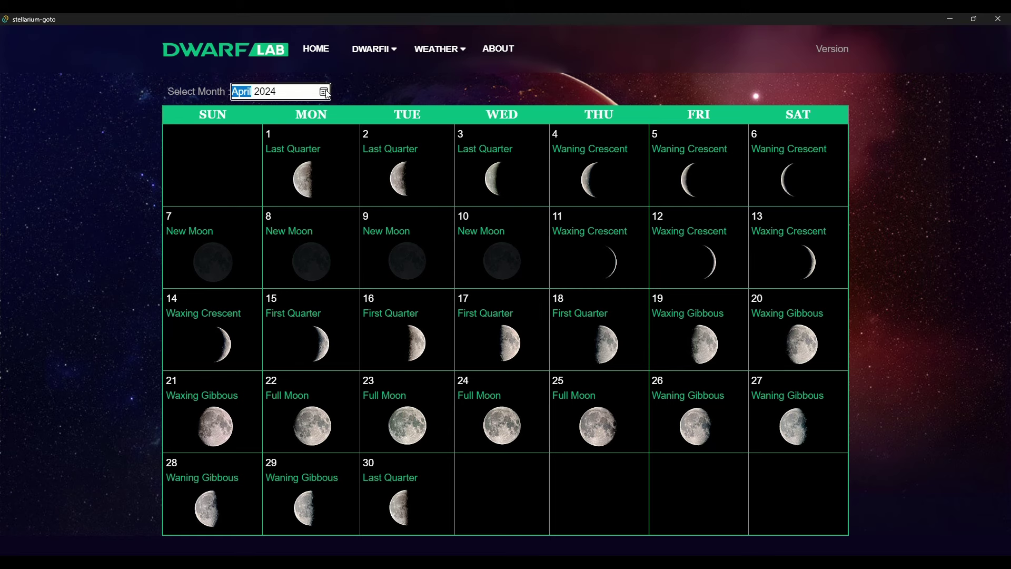
{"action": "left_click", "coordinate": [250, 150]}
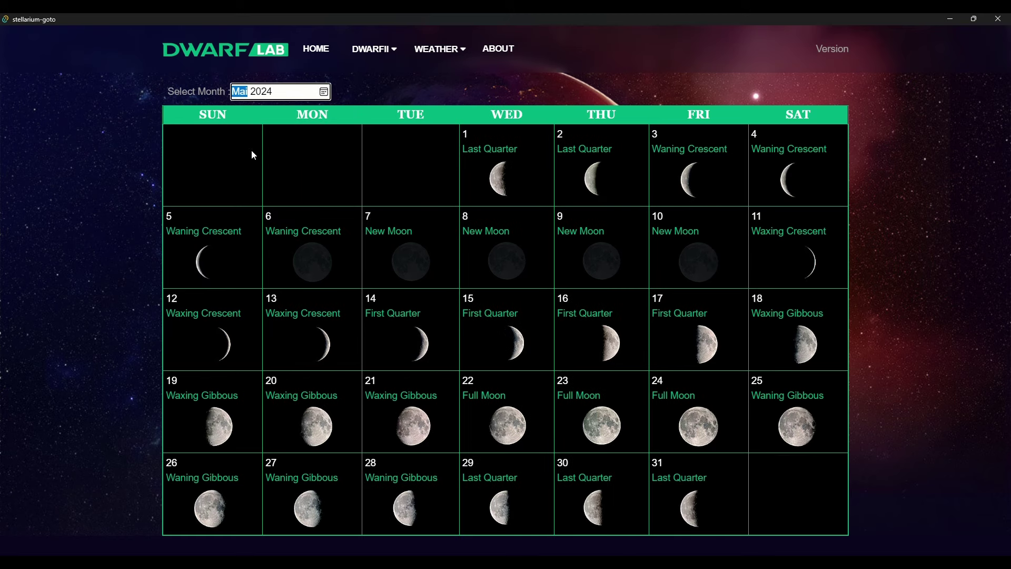
{"action": "left_click_drag", "start_coordinate": [269, 233], "coordinate": [612, 233]}
{"action": "left_click", "coordinate": [612, 233]}
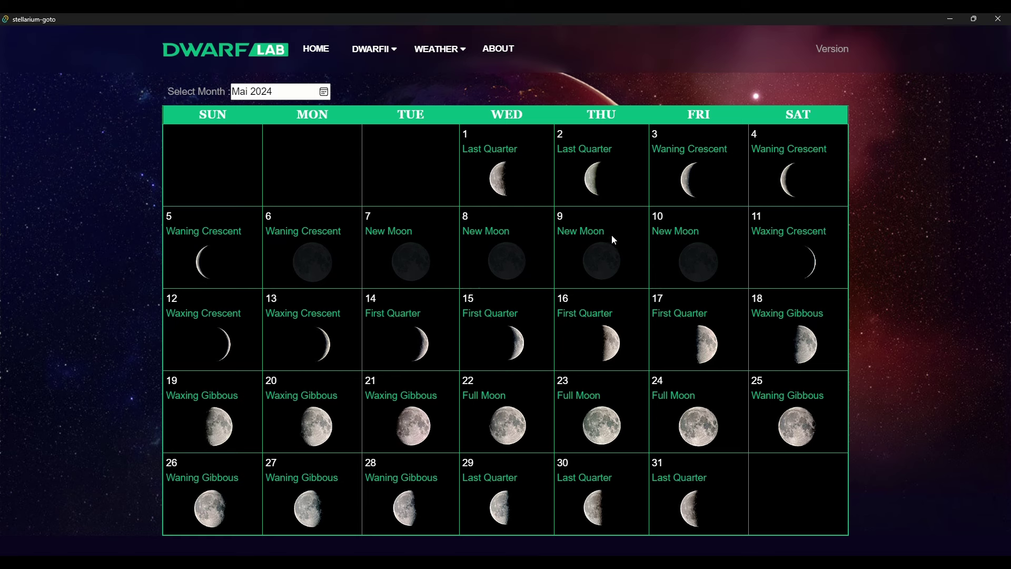
Open the Dwarf II session data and sort the table by target and by date.
{"action": "mouse_move", "coordinate": [428, 67]}
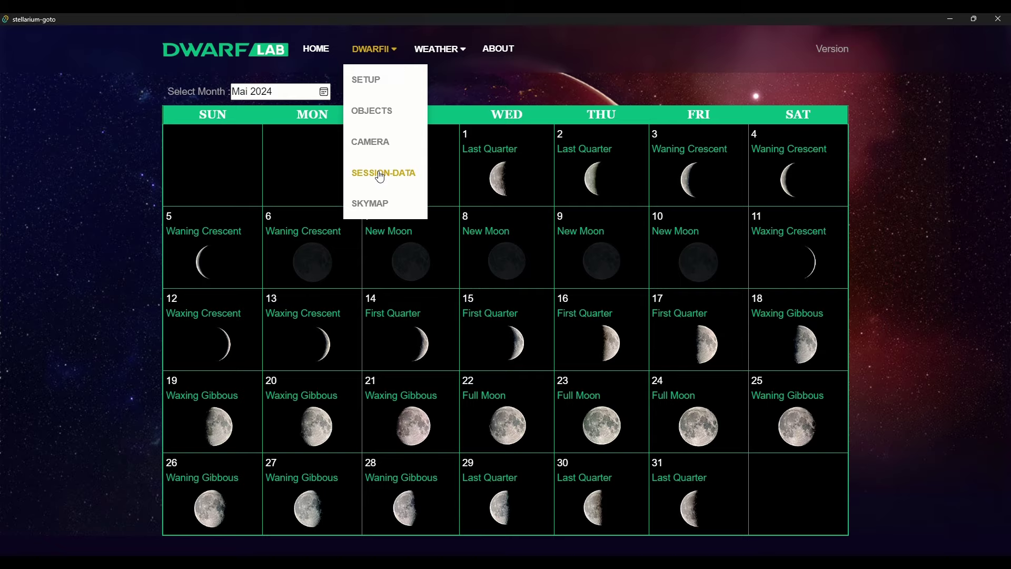
{"action": "left_click", "coordinate": [380, 176]}
{"action": "left_click", "coordinate": [372, 214]}
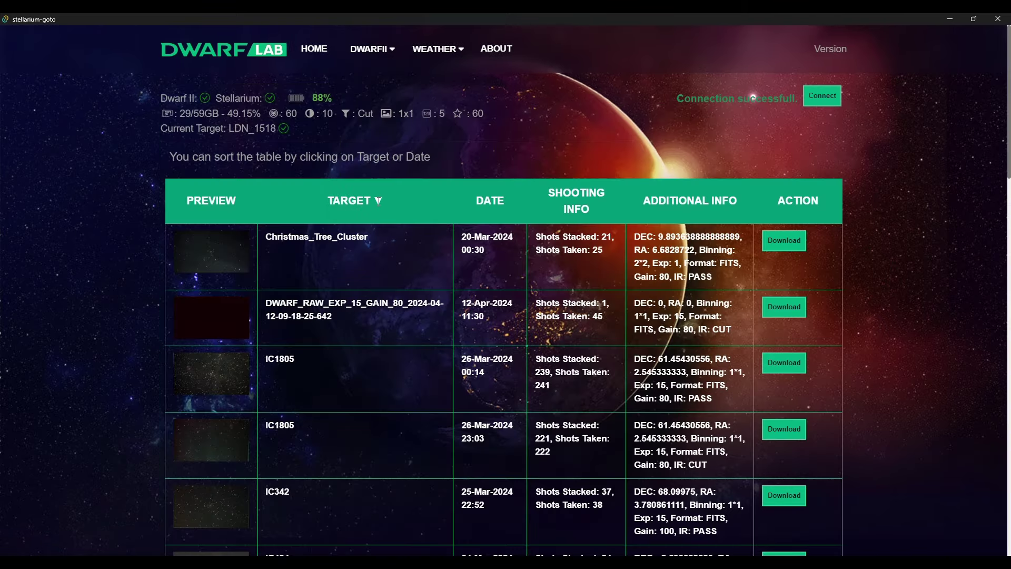
{"action": "left_click", "coordinate": [372, 214]}
{"action": "left_click", "coordinate": [516, 204]}
{"action": "left_click", "coordinate": [505, 207]}
{"action": "left_click", "coordinate": [506, 207]}
Find the LDN_1518 sessions and download the one from 13-Apr-2024 22:31 into the Desktop test folder, allowing the folder access.
{"action": "scroll", "coordinate": [474, 316], "scroll_direction": "down", "scroll_amount": 9}
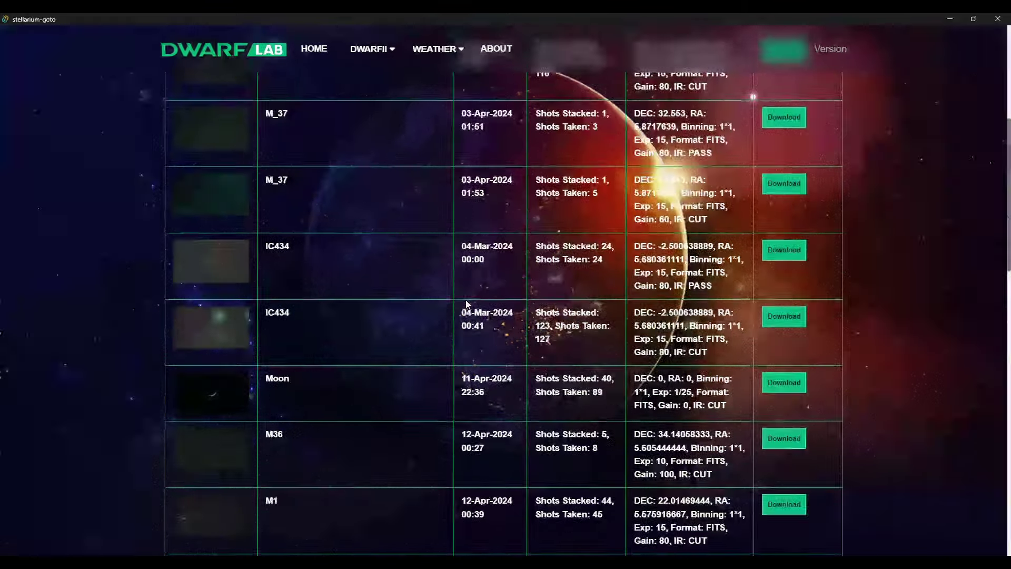
{"action": "scroll", "coordinate": [484, 337], "scroll_direction": "down", "scroll_amount": 6}
{"action": "left_click_drag", "start_coordinate": [332, 280], "coordinate": [255, 287]}
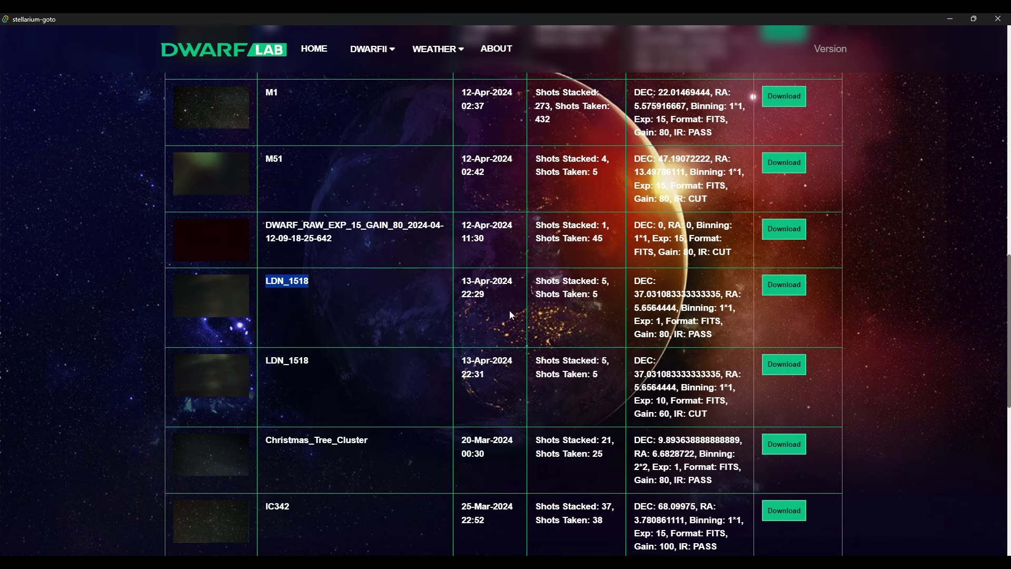
{"action": "left_click", "coordinate": [784, 364]}
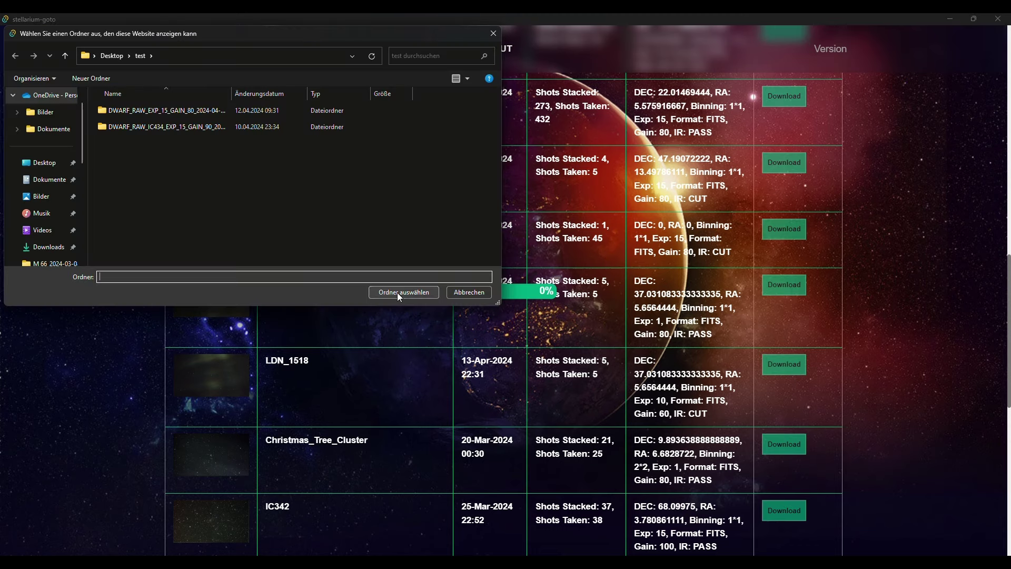
{"action": "left_click", "coordinate": [406, 330]}
{"action": "left_click", "coordinate": [490, 73]}
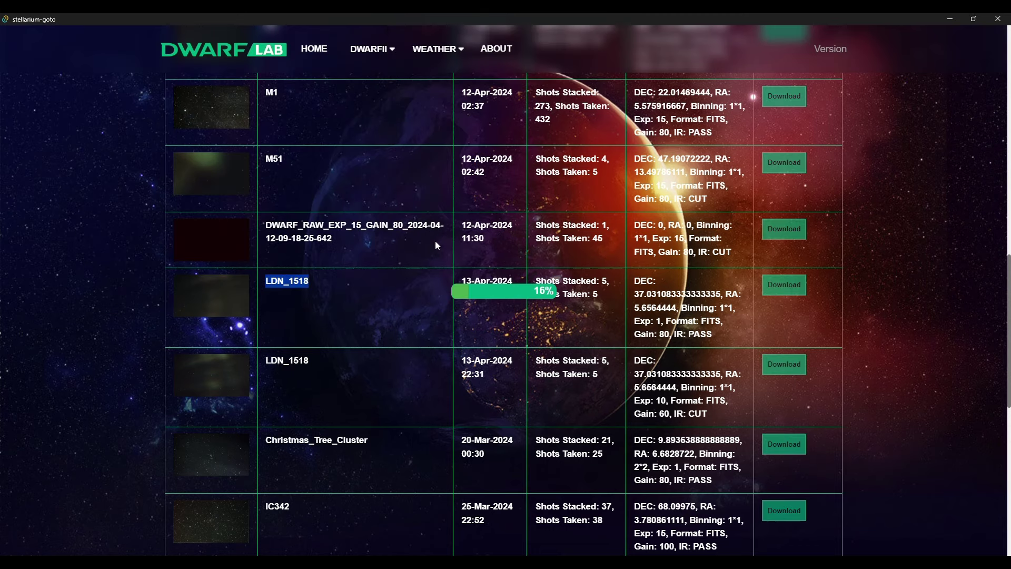